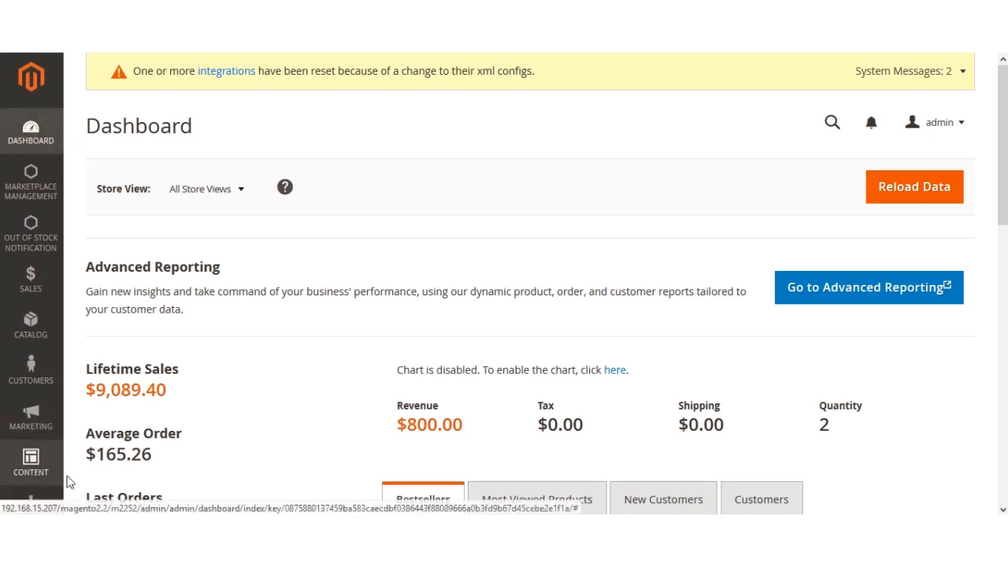
# Open the store configuration and go to Webkul's Amazon S3 settings
pyautogui.scroll(-3, 70, 464)
pyautogui.scroll(1, 118, 461)
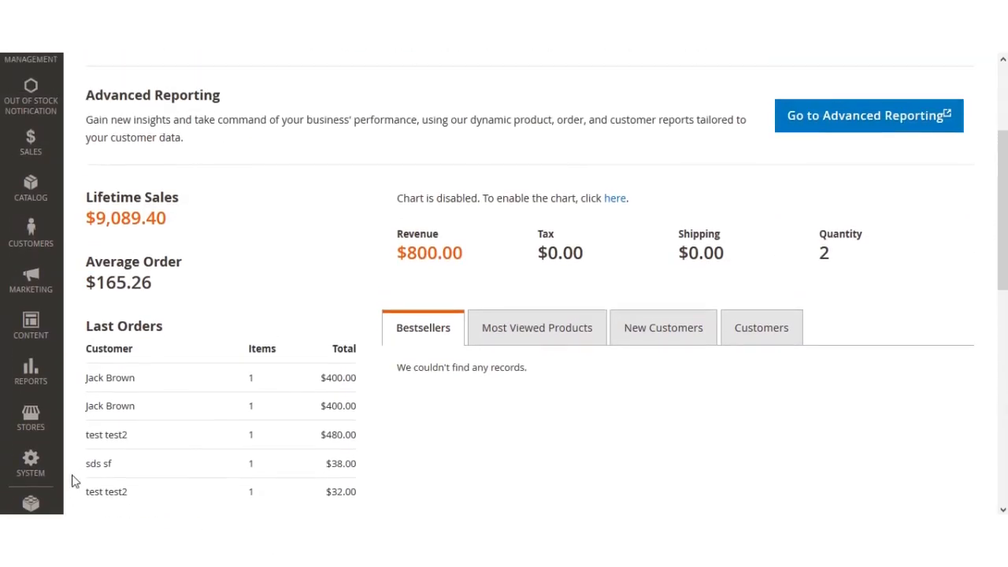
pyautogui.click(36, 422)
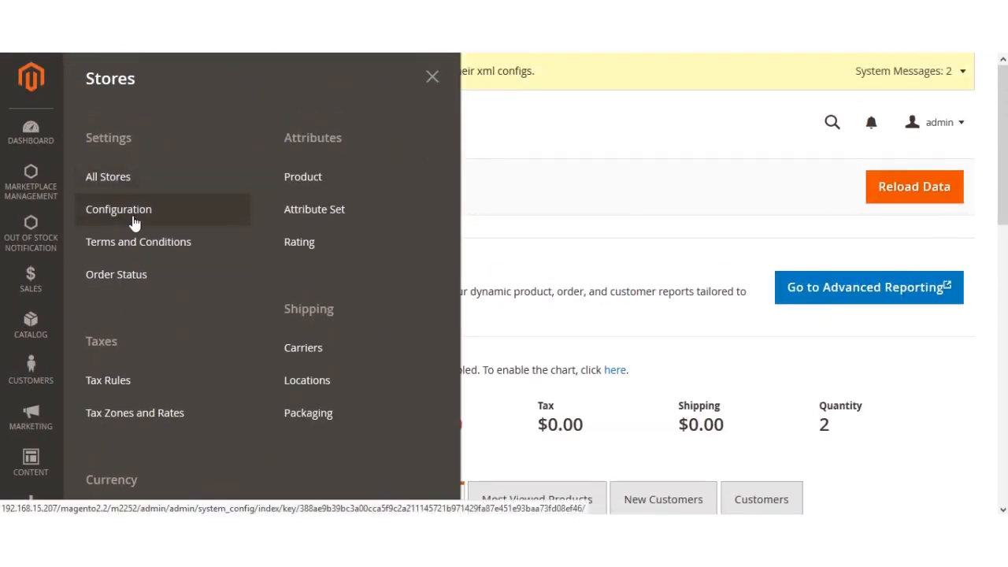
pyautogui.click(128, 214)
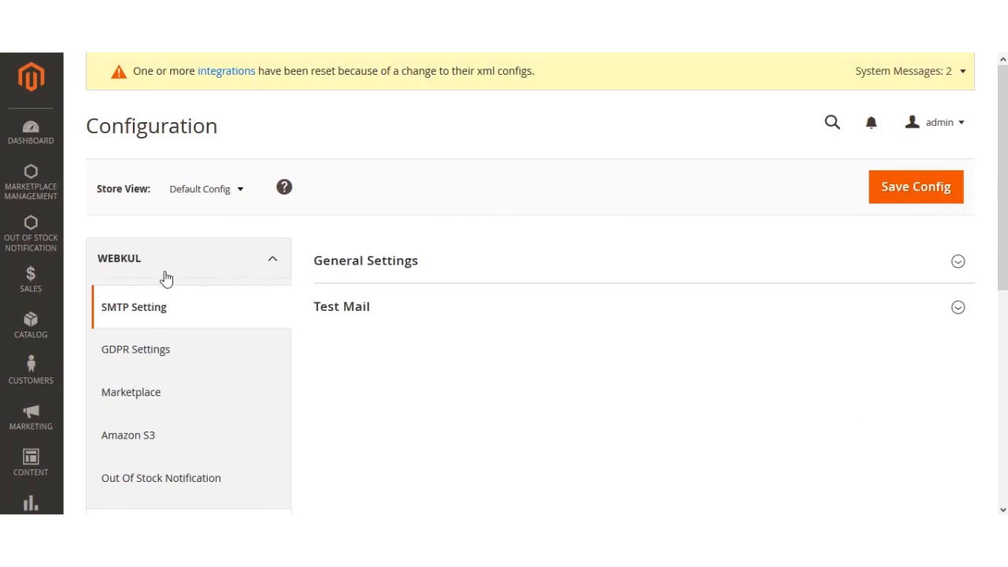
pyautogui.click(149, 443)
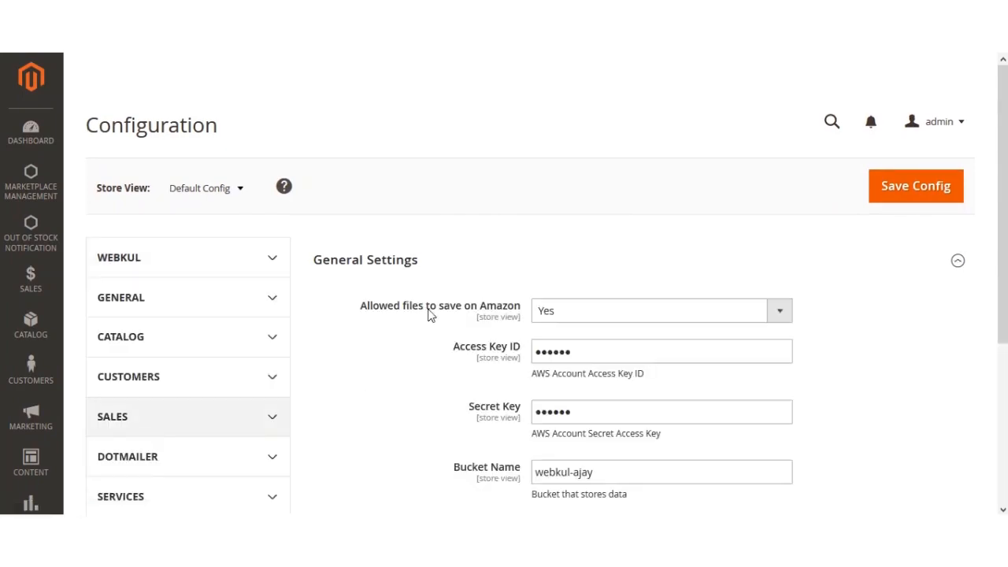
# Review the Amazon S3 general settings, covering the access keys, bucket name, region and bucket availability check
pyautogui.scroll(-5, 331, 415)
pyautogui.scroll(2, 330, 415)
pyautogui.scroll(2, 420, 180)
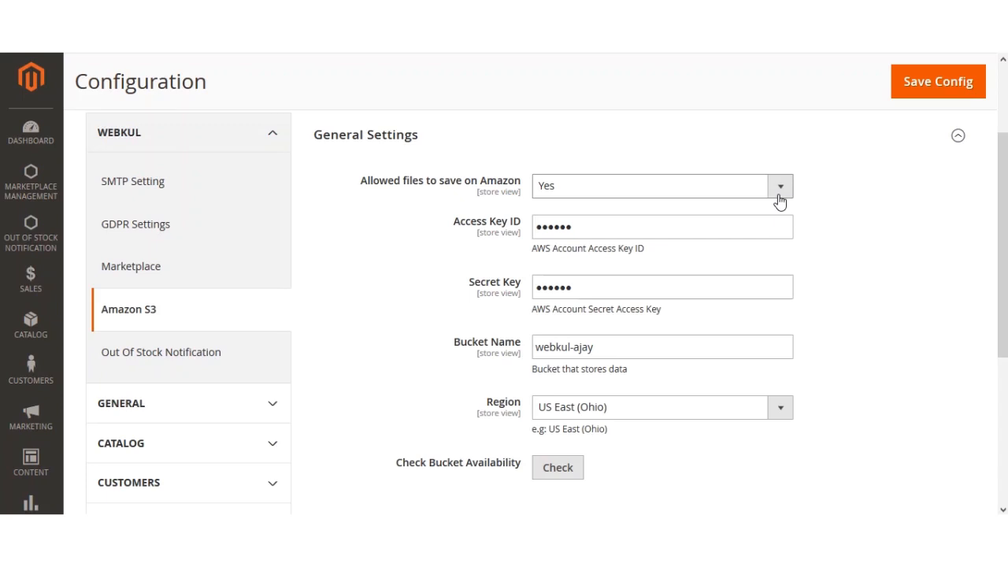
pyautogui.click(628, 352)
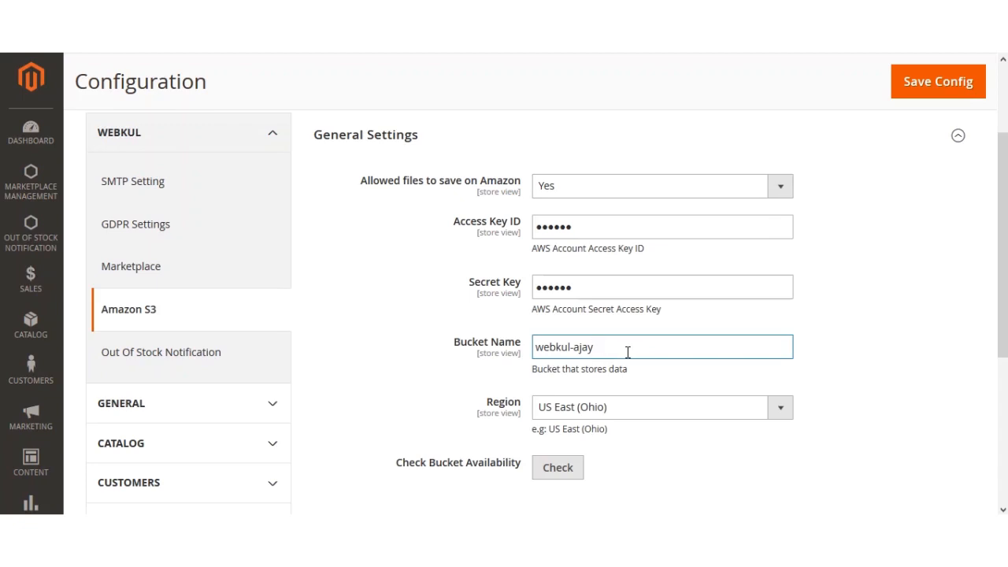
pyautogui.click(712, 442)
pyautogui.click(612, 349)
pyautogui.scroll(-1, 611, 349)
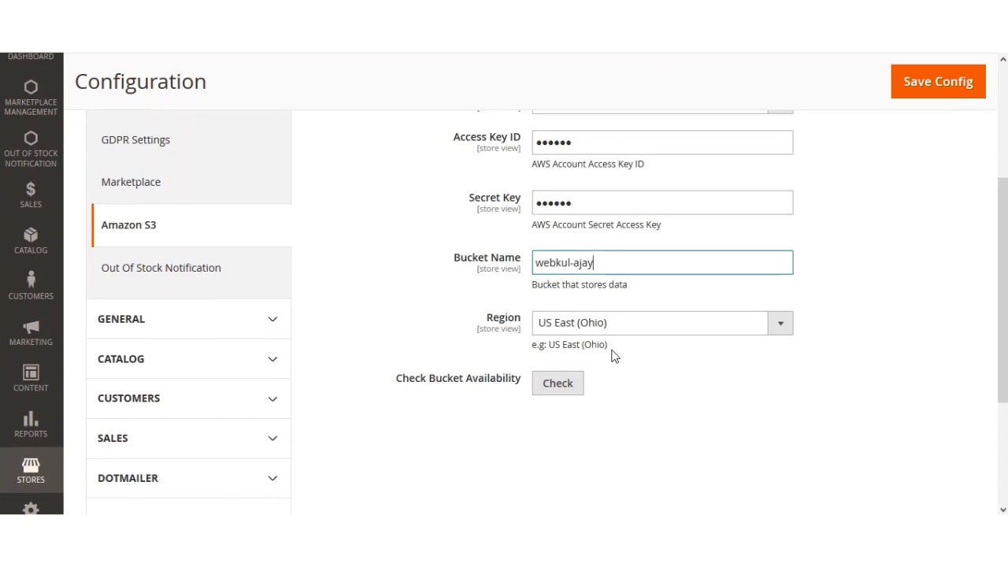
pyautogui.click(633, 367)
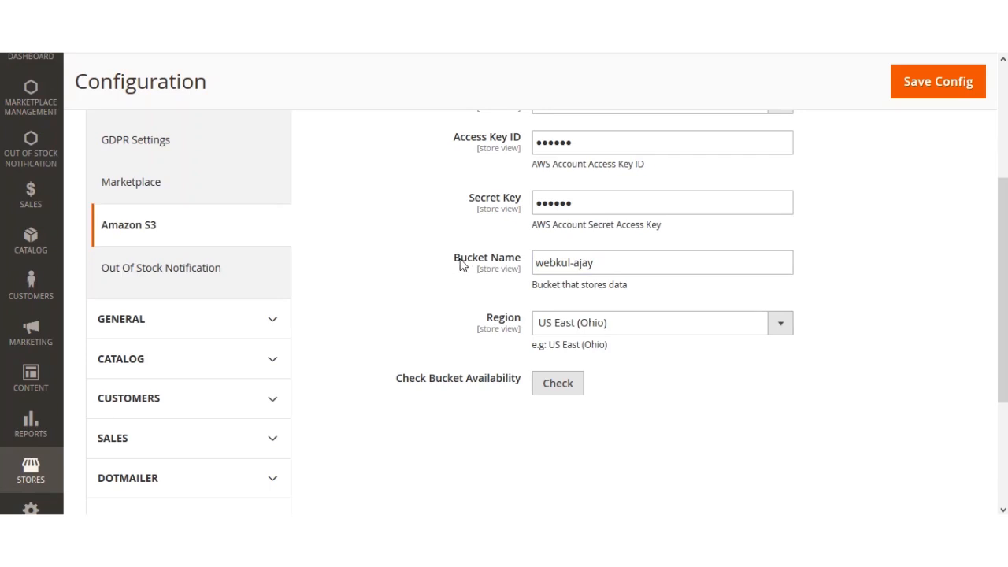
pyautogui.moveTo(1002, 378)
pyautogui.mouseDown()
pyautogui.moveTo(1002, 366)
pyautogui.moveTo(1002, 387)
pyautogui.moveTo(1002, 373)
pyautogui.mouseUp()
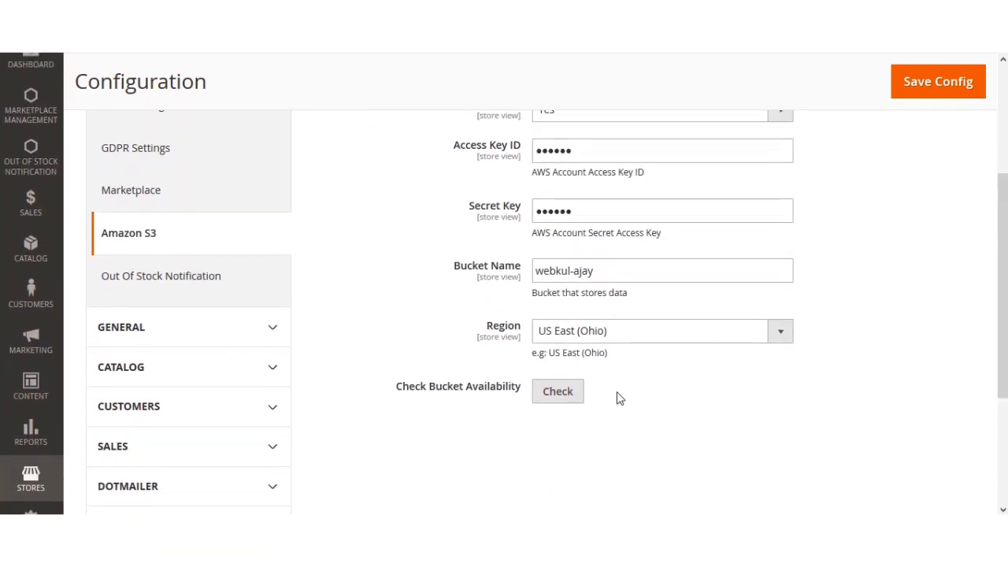
# Set the bucket region to EU (Ireland), check the bucket's availability and dismiss the status dialog
pyautogui.click(655, 334)
pyautogui.click(641, 223)
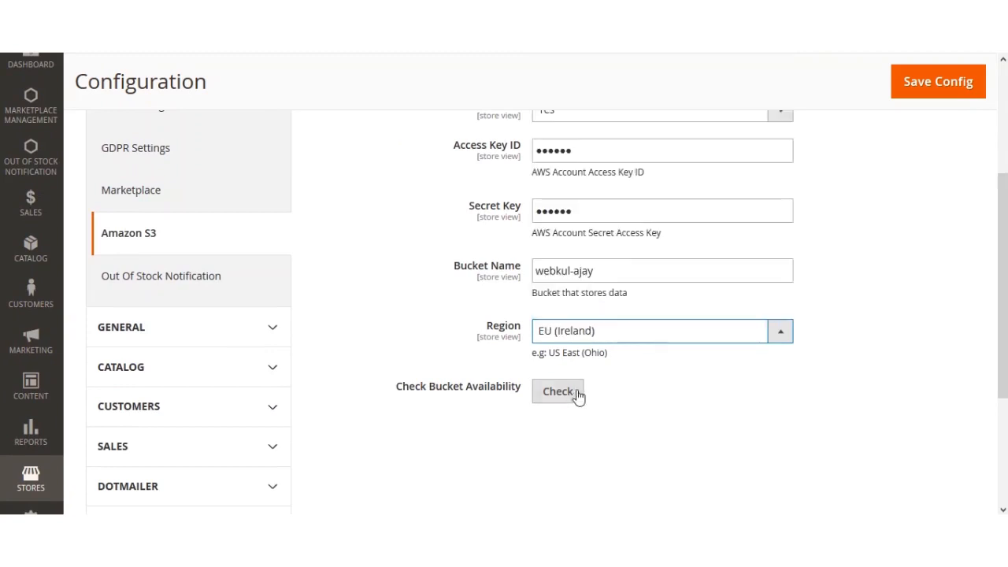
pyautogui.click(568, 394)
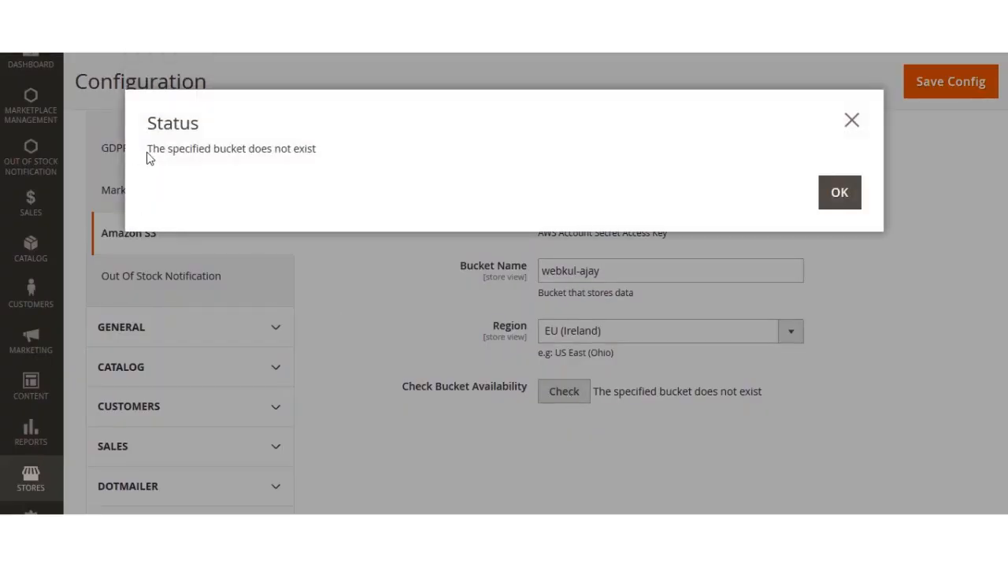
pyautogui.moveTo(148, 153); pyautogui.dragTo(324, 161)
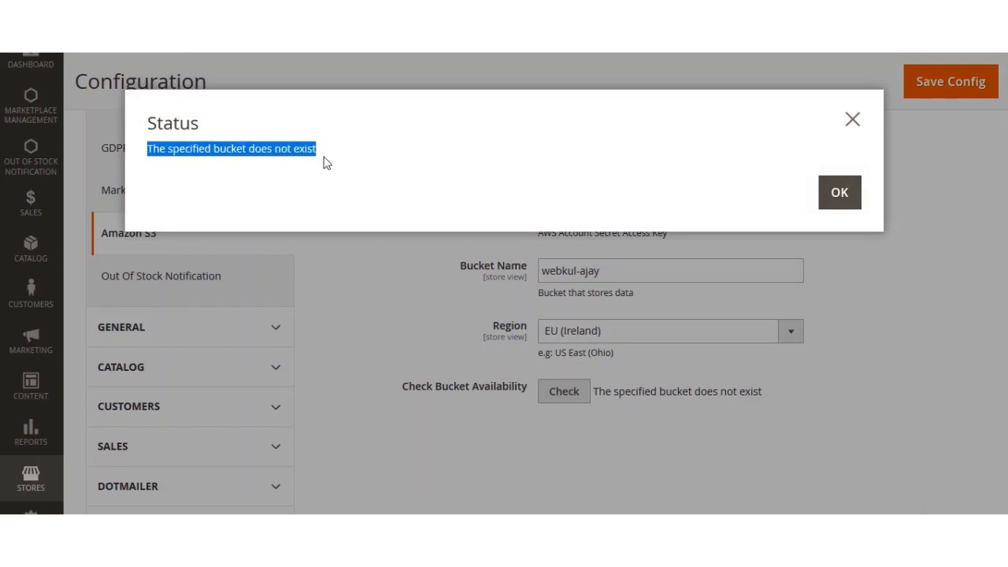
pyautogui.click(326, 162)
pyautogui.moveTo(153, 153); pyautogui.dragTo(334, 157)
pyautogui.click(837, 194)
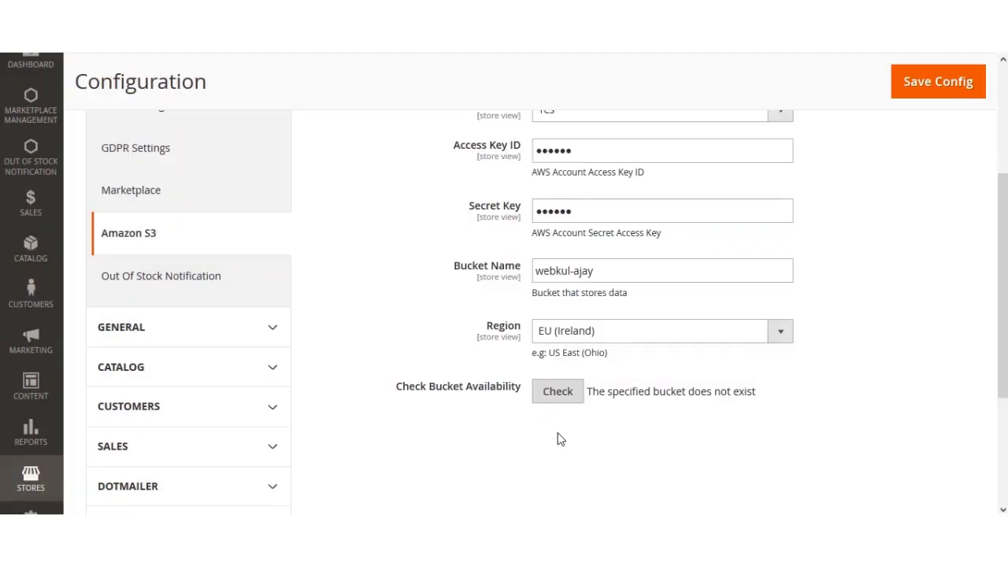
# Set the Amazon S3 bucket region to US East (Ohio)
pyautogui.click(611, 266)
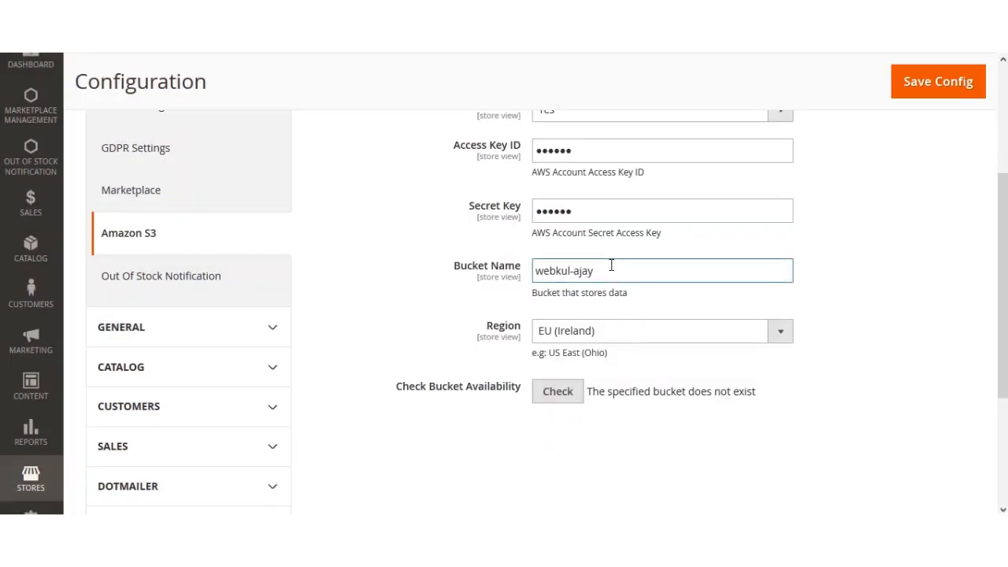
pyautogui.moveTo(611, 266); pyautogui.dragTo(536, 270)
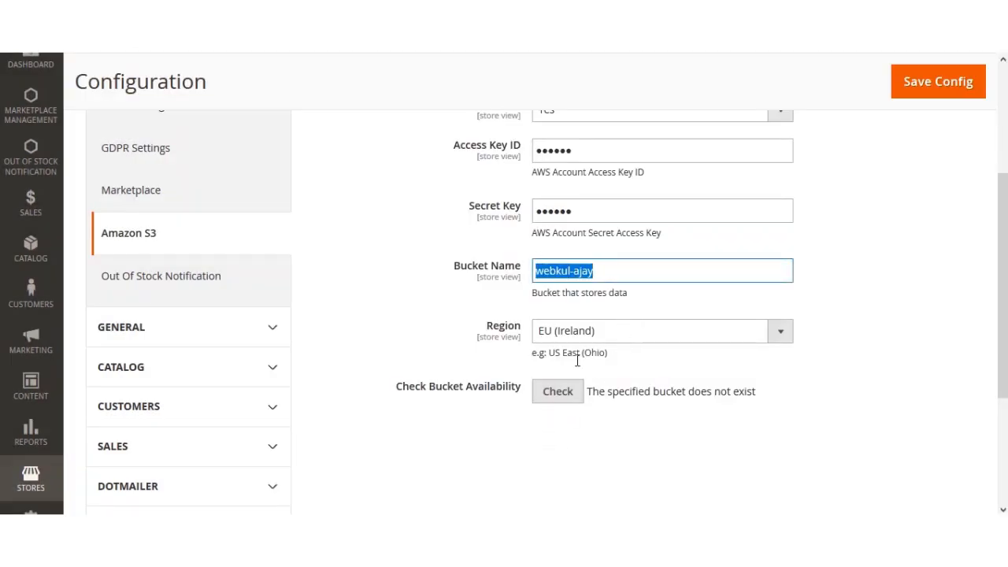
pyautogui.click(405, 327)
pyautogui.scroll(-1, 693, 358)
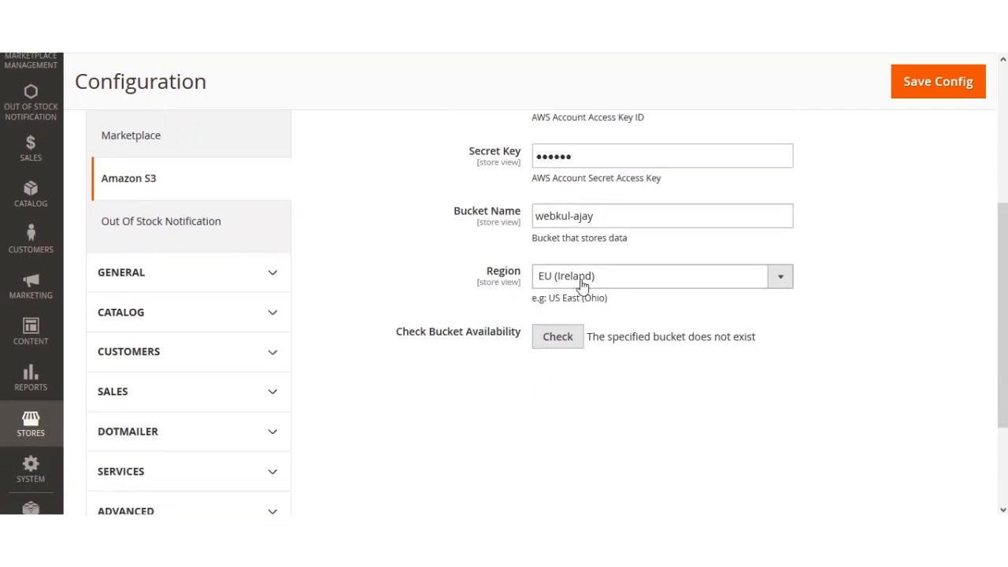
pyautogui.click(592, 285)
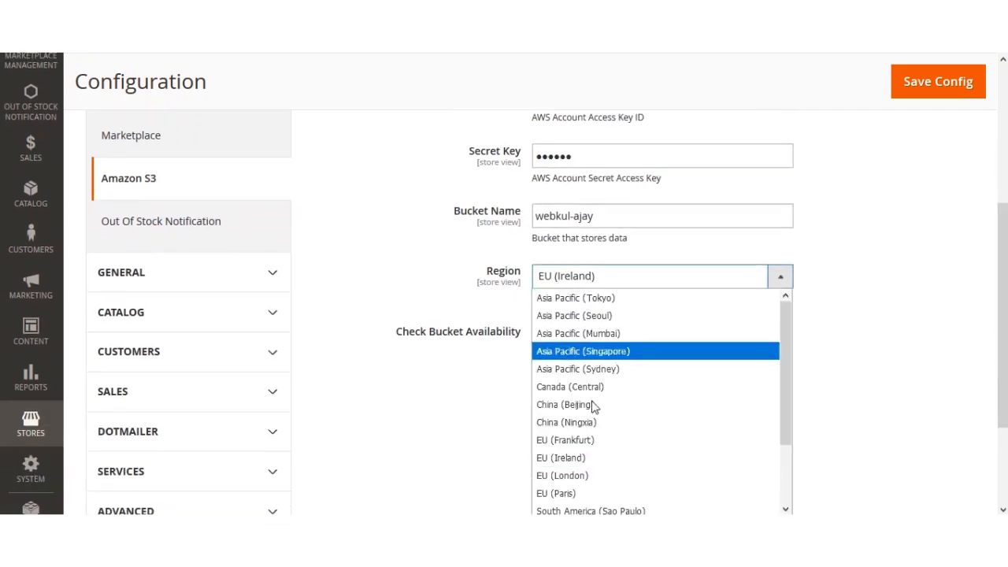
pyautogui.click(520, 450)
pyautogui.click(652, 277)
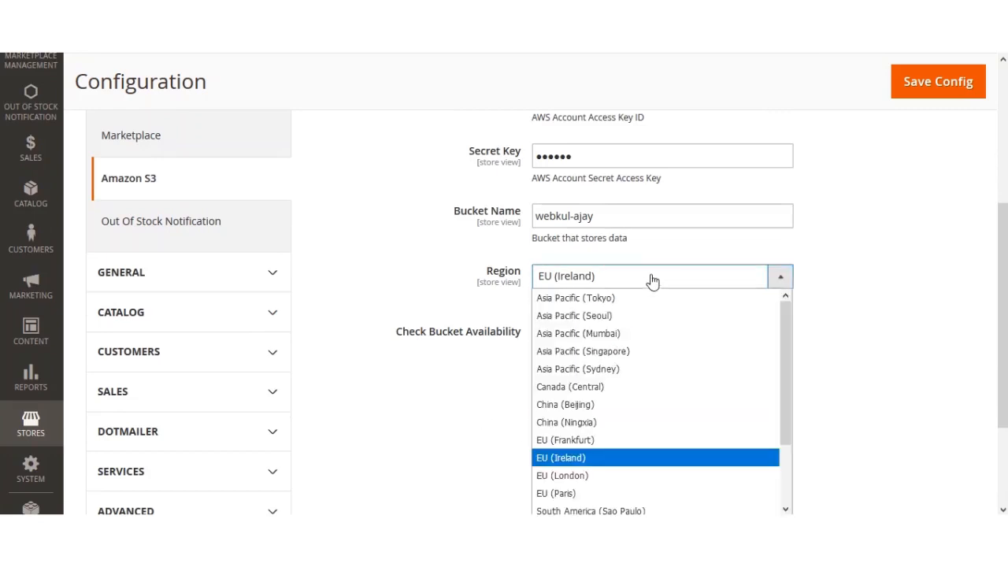
pyautogui.scroll(-2, 605, 441)
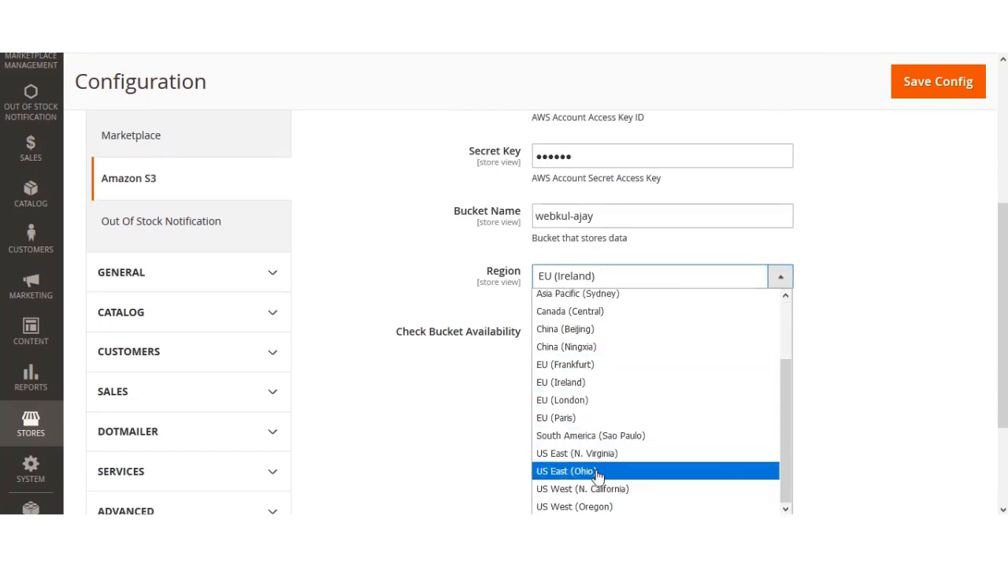
pyautogui.click(597, 481)
# Check the bucket's availability with the selected region
pyautogui.moveTo(384, 337); pyautogui.dragTo(529, 347)
pyautogui.click(525, 379)
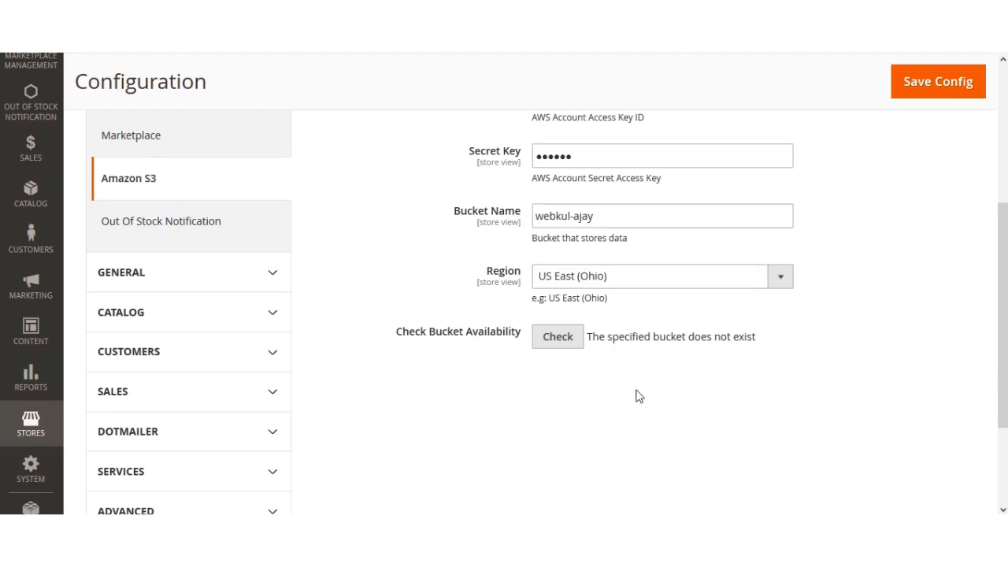
pyautogui.click(555, 348)
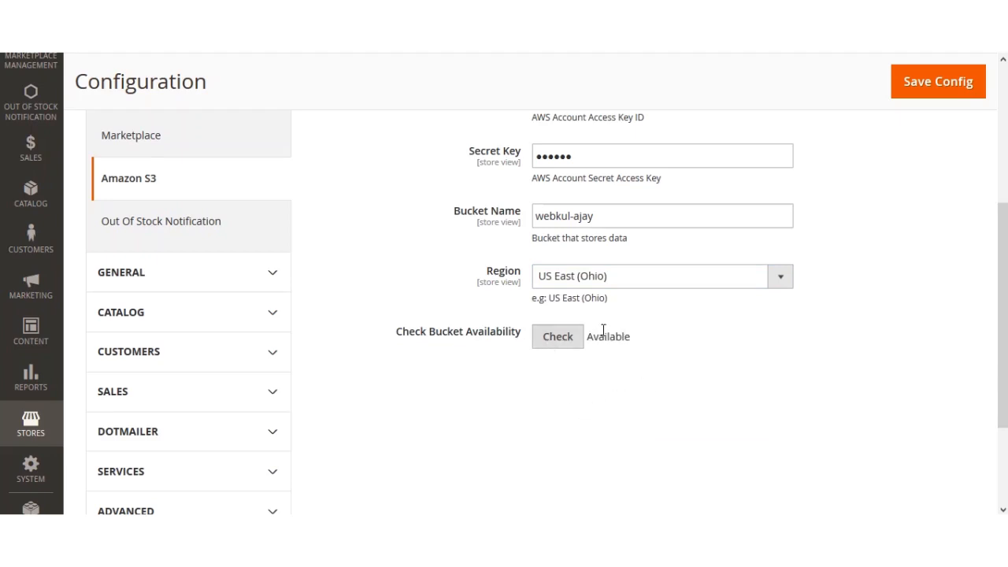
pyautogui.moveTo(586, 339); pyautogui.dragTo(644, 344)
pyautogui.click(644, 344)
# Save the Amazon S3 configuration
pyautogui.moveTo(1003, 359); pyautogui.dragTo(1004, 224)
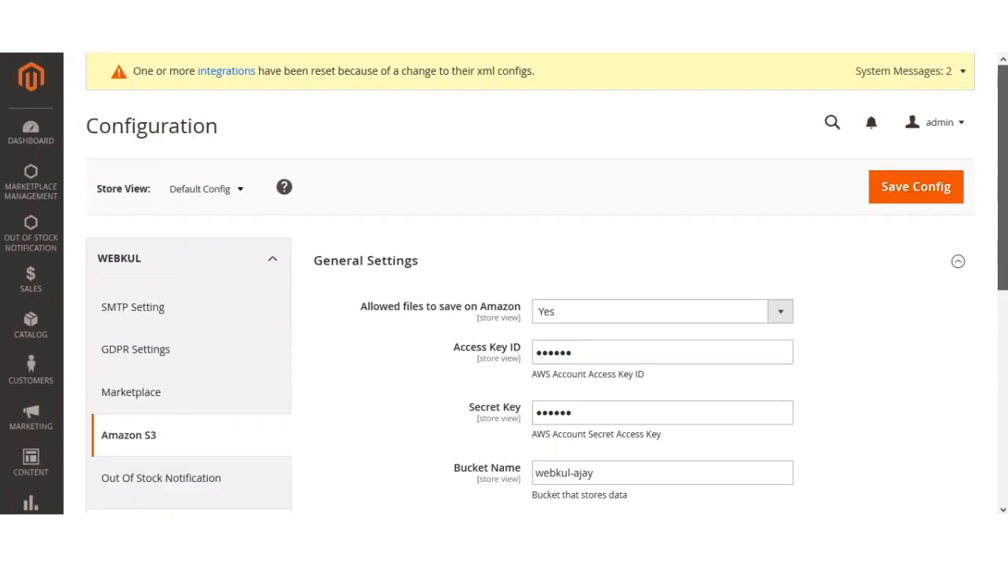
pyautogui.click(926, 195)
pyautogui.scroll(-1, 504, 286)
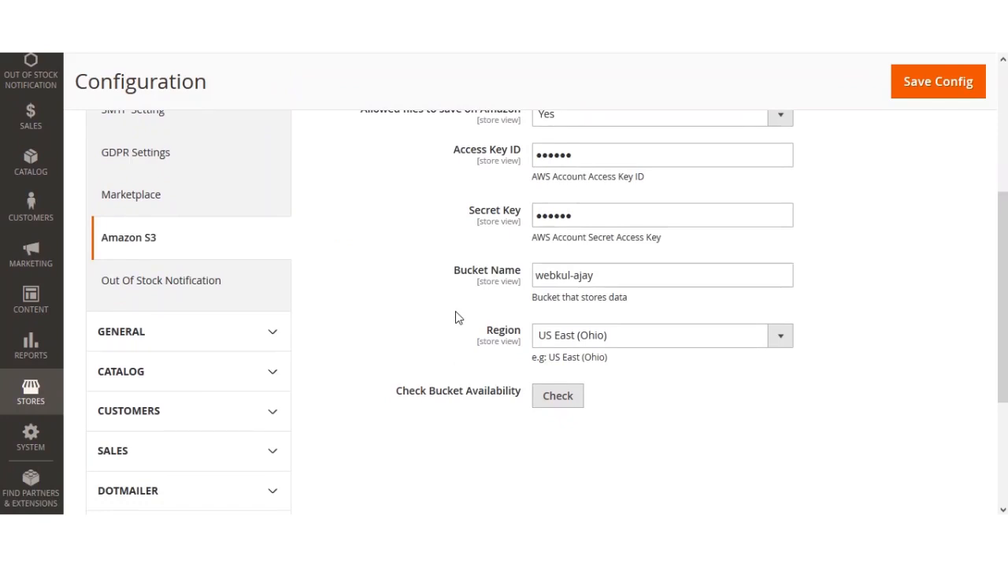
pyautogui.moveTo(1002, 244); pyautogui.dragTo(990, 118)
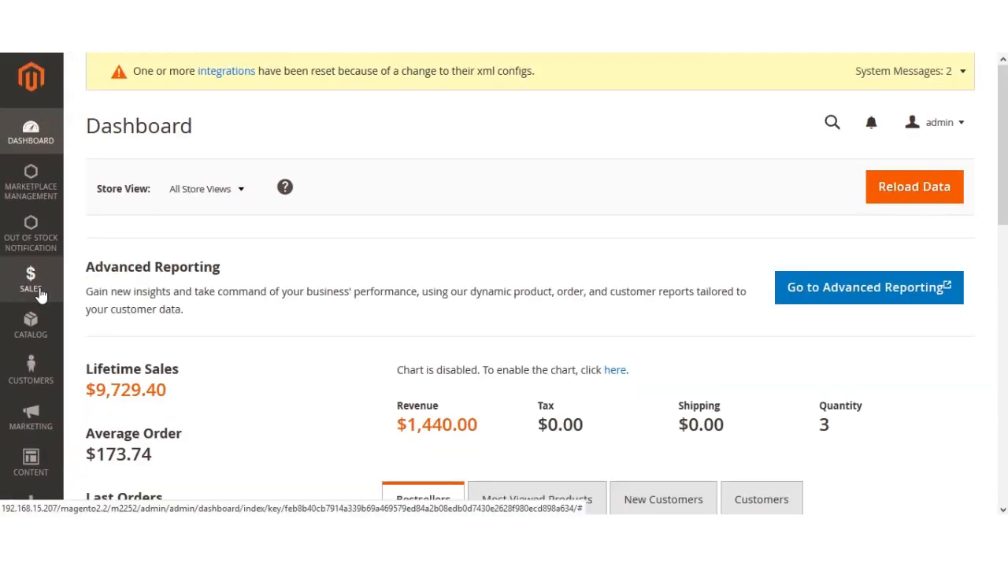
# Open the product catalog and start a new downloadable product
pyautogui.click(31, 326)
pyautogui.click(135, 142)
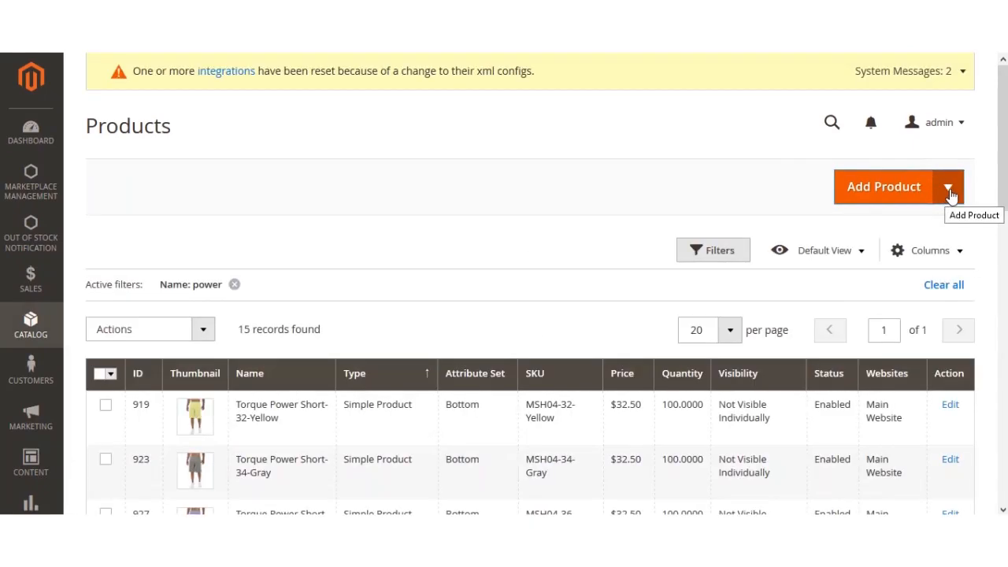
pyautogui.click(949, 191)
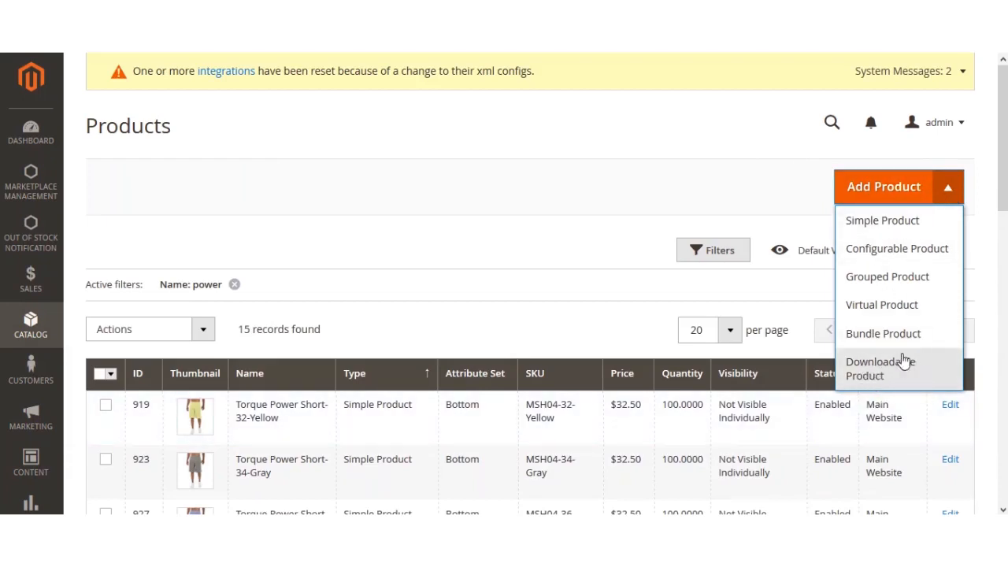
pyautogui.click(877, 377)
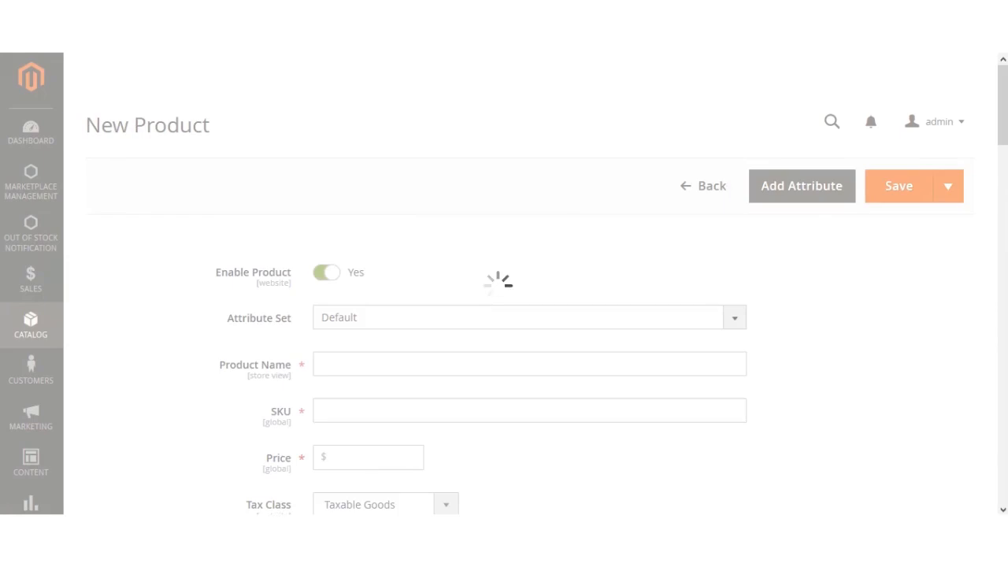
# Enter My Don 1 as the new product's name
pyautogui.moveTo(1003, 76); pyautogui.dragTo(1004, 126)
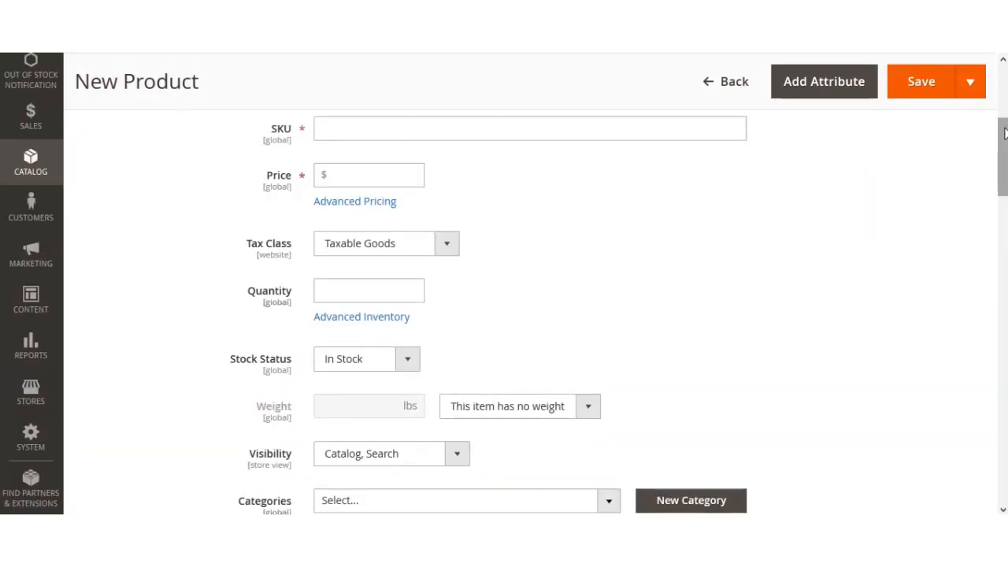
pyautogui.scroll(5, 1003, 138)
pyautogui.click(381, 368)
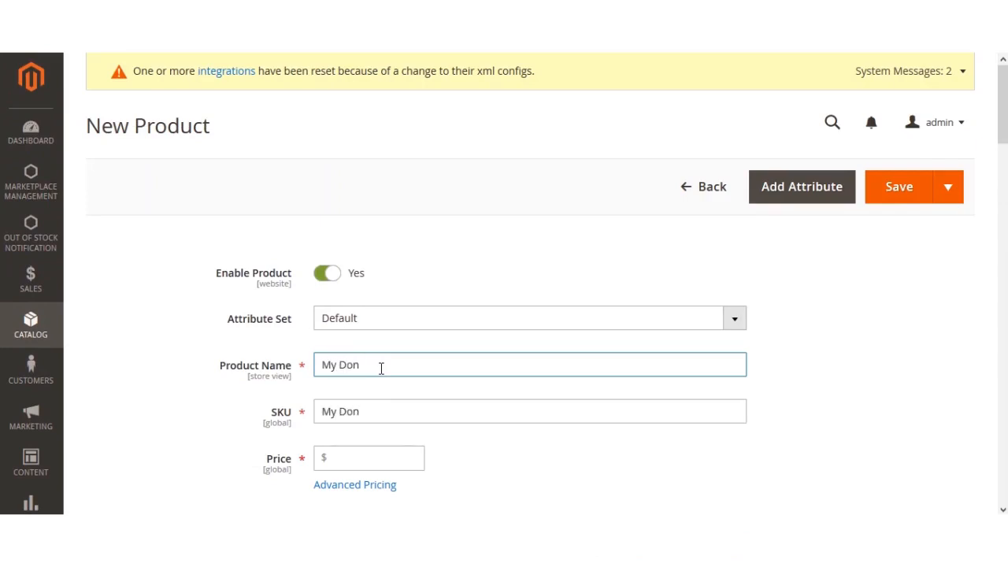
pyautogui.hotkey('ctrl', 'a')
# Set the product's price to $800 and its quantity to 20
pyautogui.scroll(-4, 355, 344)
pyautogui.click(367, 215)
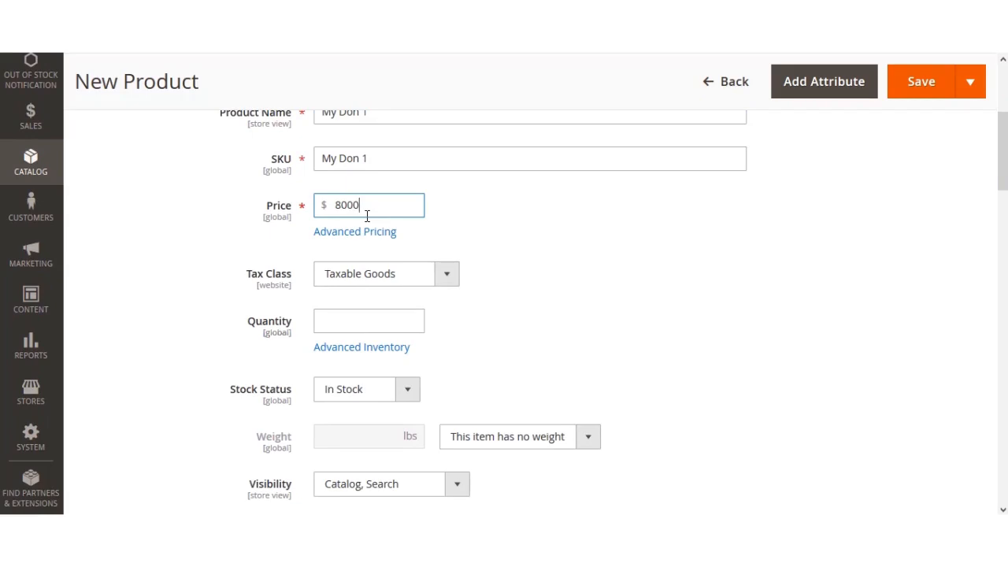
pyautogui.click(394, 318)
pyautogui.write('20')
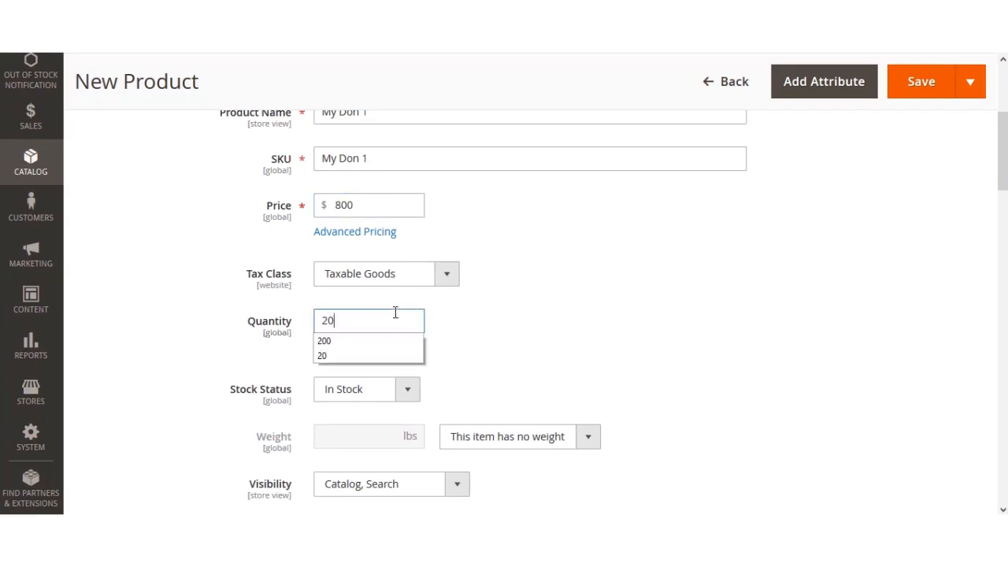
# Assign the product to the S3 Downloadable Products category
pyautogui.scroll(-5, 520, 357)
pyautogui.click(375, 194)
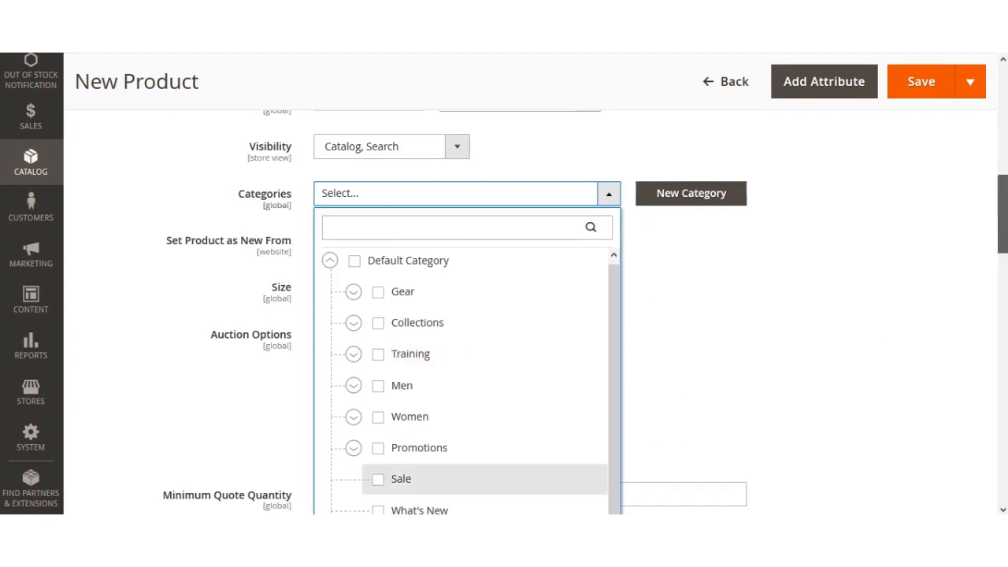
pyautogui.scroll(-5, 787, 346)
pyautogui.click(431, 200)
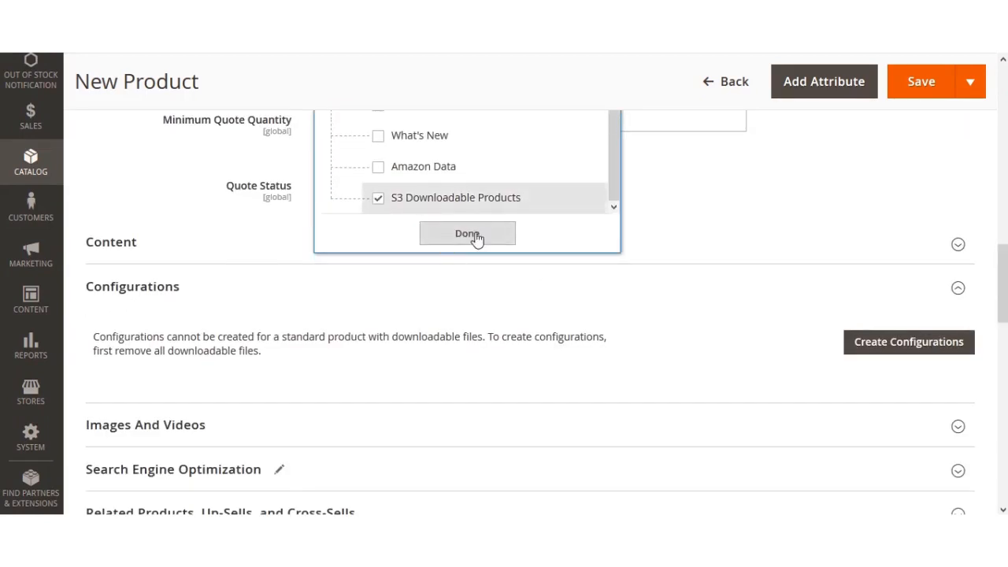
pyautogui.click(475, 236)
# Upload cafe.jpg from the desktop as the product's image under Images And Videos
pyautogui.scroll(4, 398, 247)
pyautogui.scroll(-6, 416, 283)
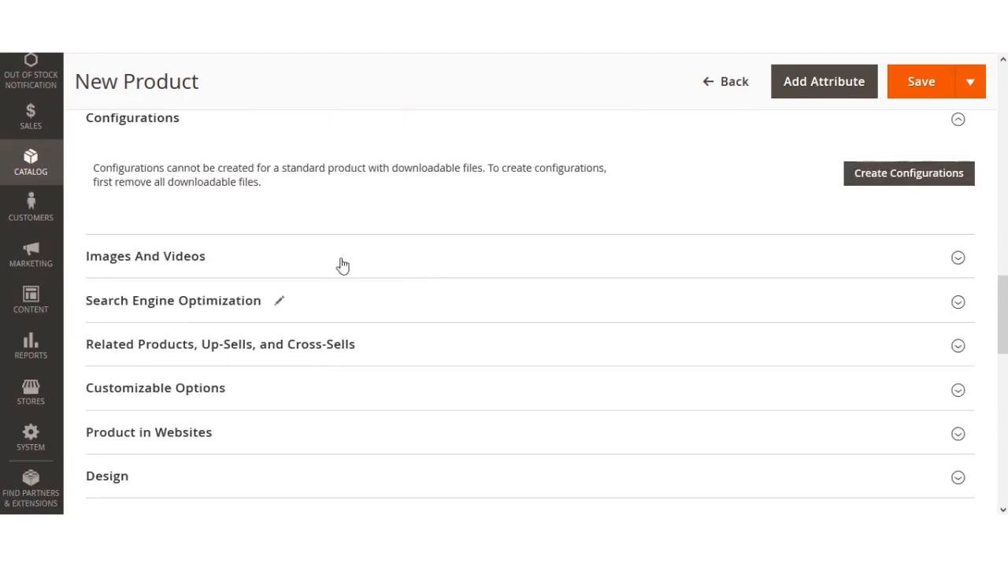
pyautogui.click(168, 260)
pyautogui.click(148, 416)
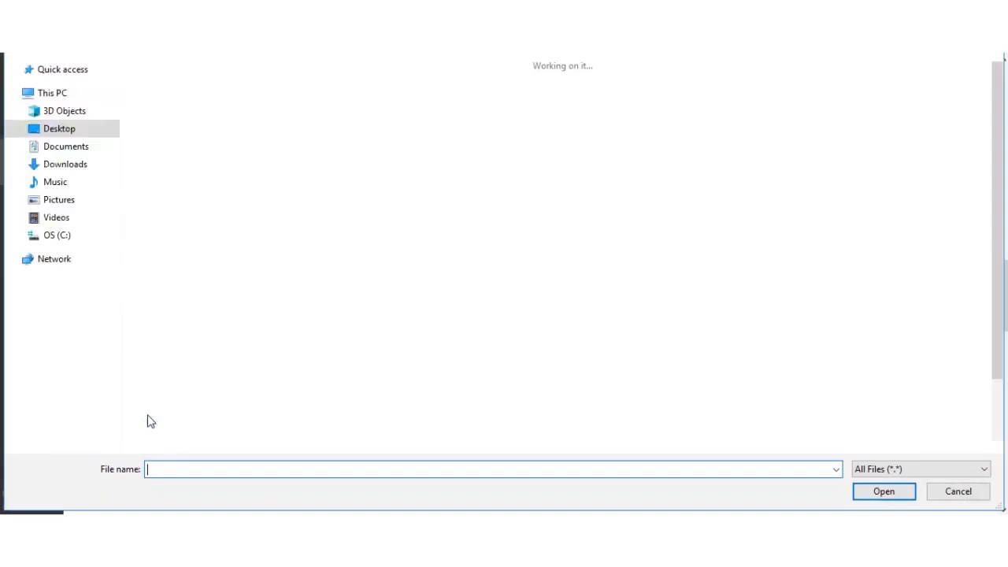
pyautogui.click(221, 98)
pyautogui.doubleClick(225, 106)
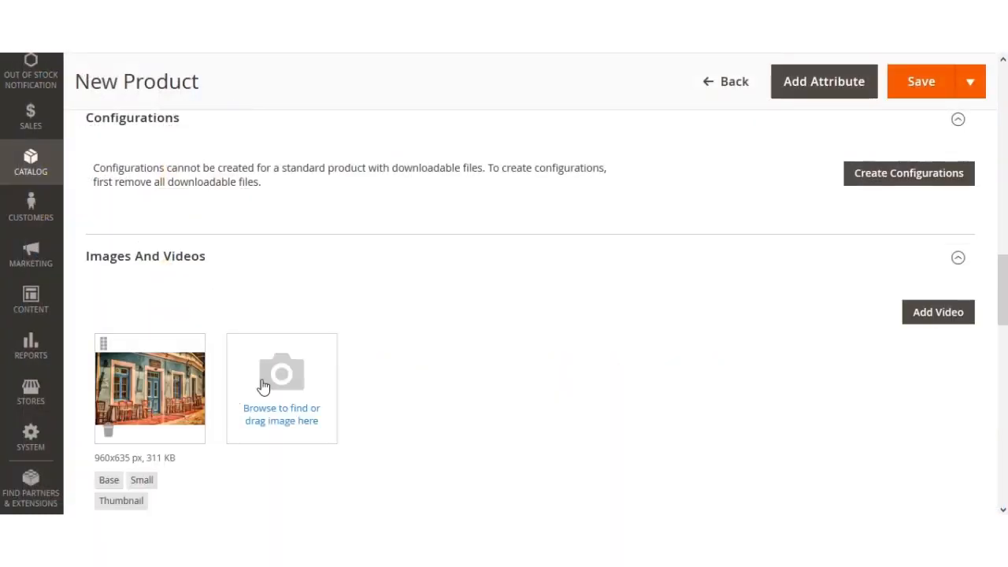
# Examine the Downloadable Information section, including its link and sample settings
pyautogui.scroll(-3, 533, 344)
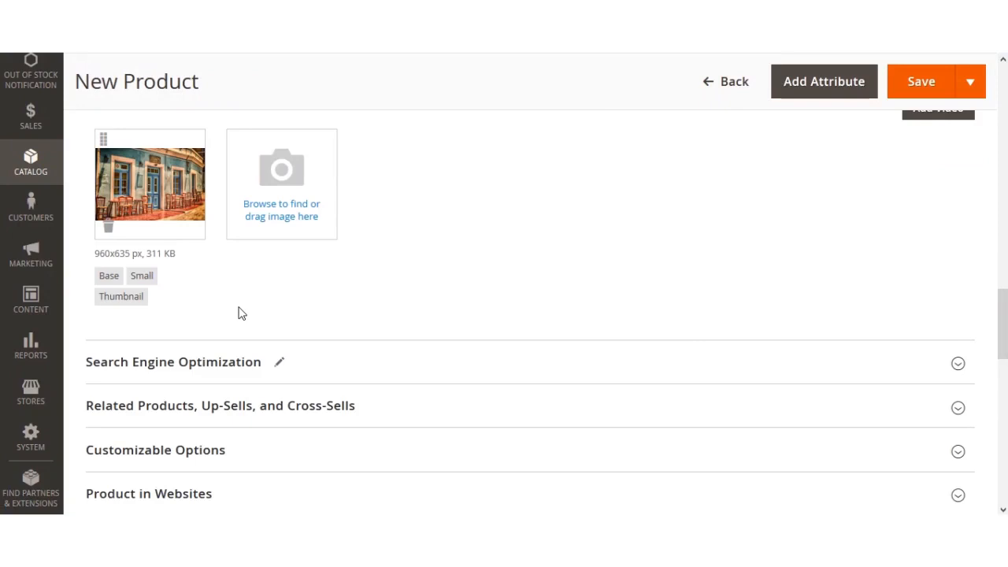
pyautogui.scroll(-2, 1001, 323)
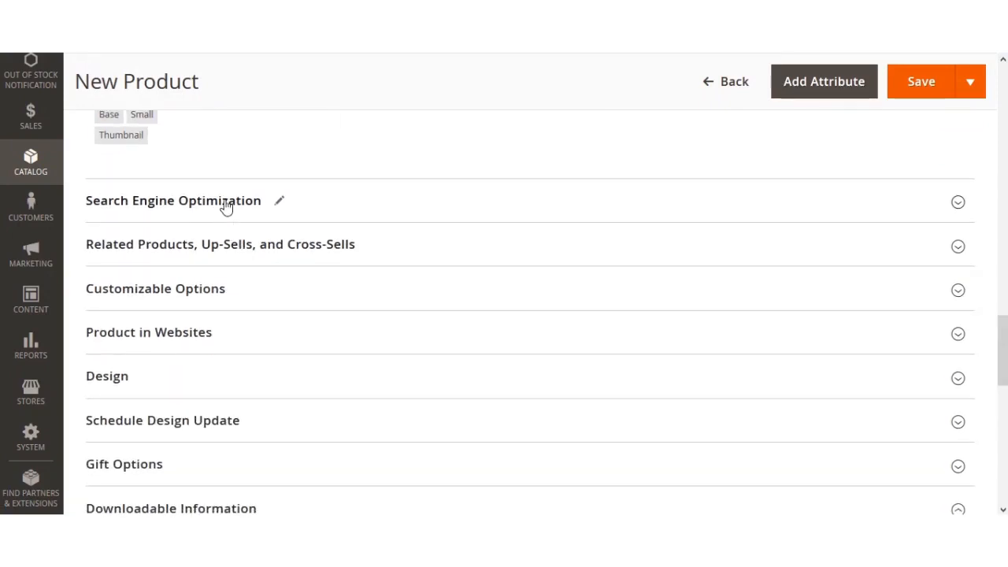
pyautogui.scroll(-2, 171, 387)
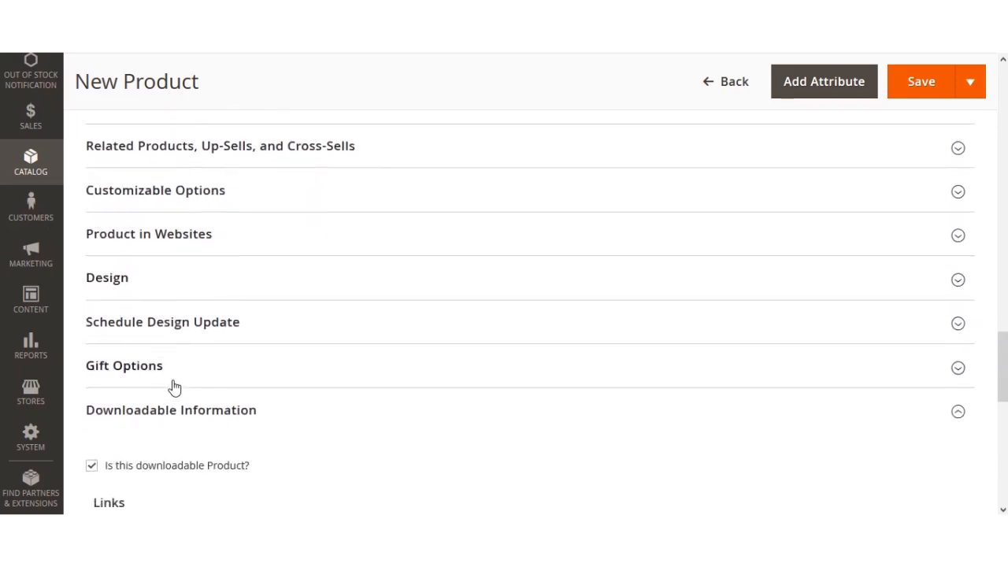
pyautogui.moveTo(84, 346); pyautogui.dragTo(263, 345)
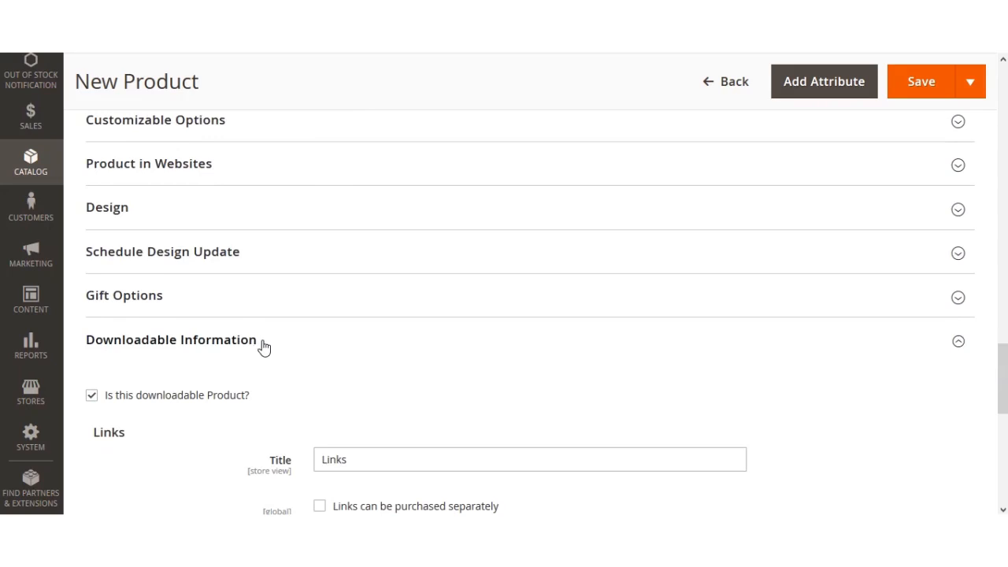
pyautogui.click(263, 345)
pyautogui.scroll(-3, 331, 398)
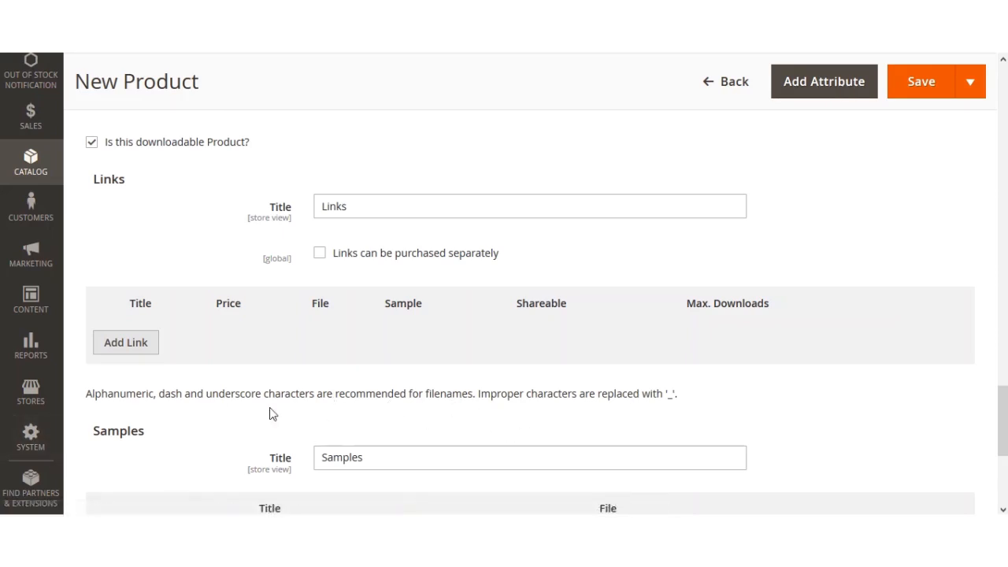
pyautogui.scroll(-3, 271, 414)
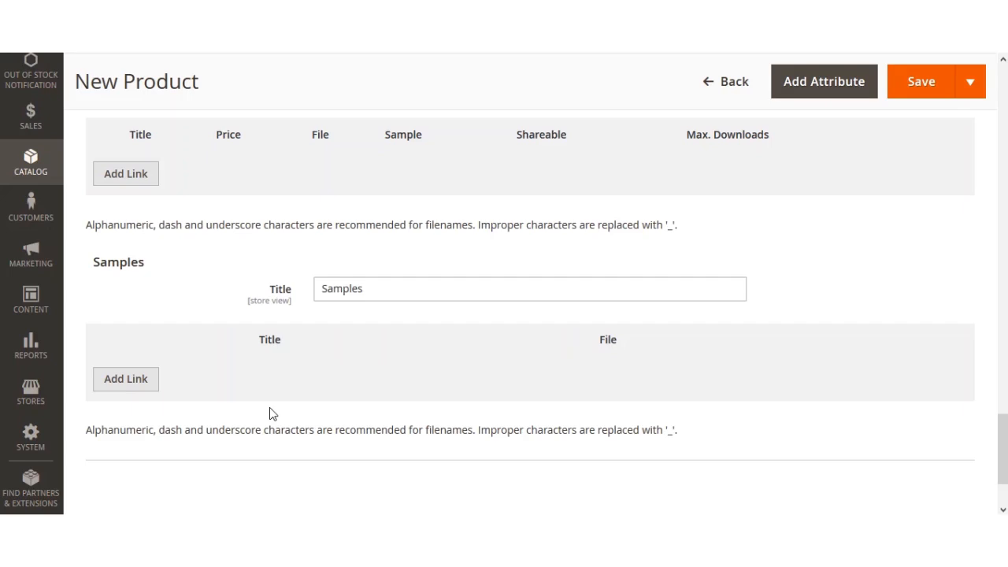
pyautogui.moveTo(1002, 448); pyautogui.dragTo(1002, 457)
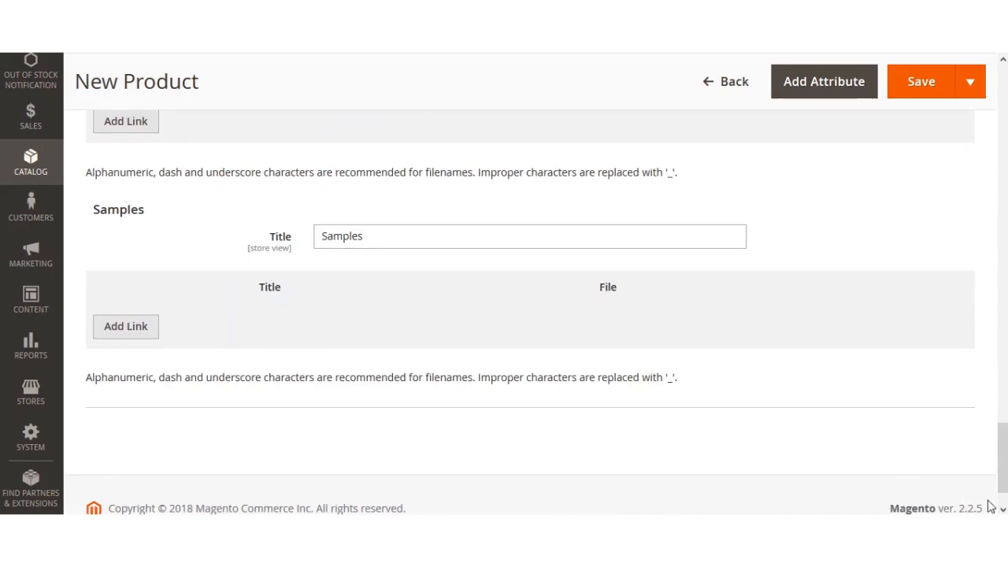
pyautogui.scroll(1, 986, 441)
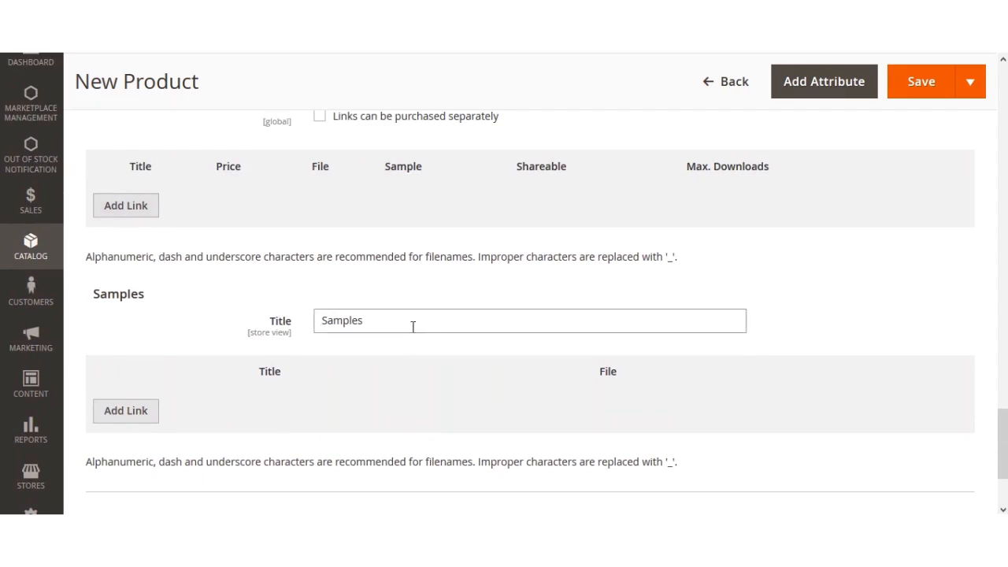
pyautogui.scroll(3, 225, 317)
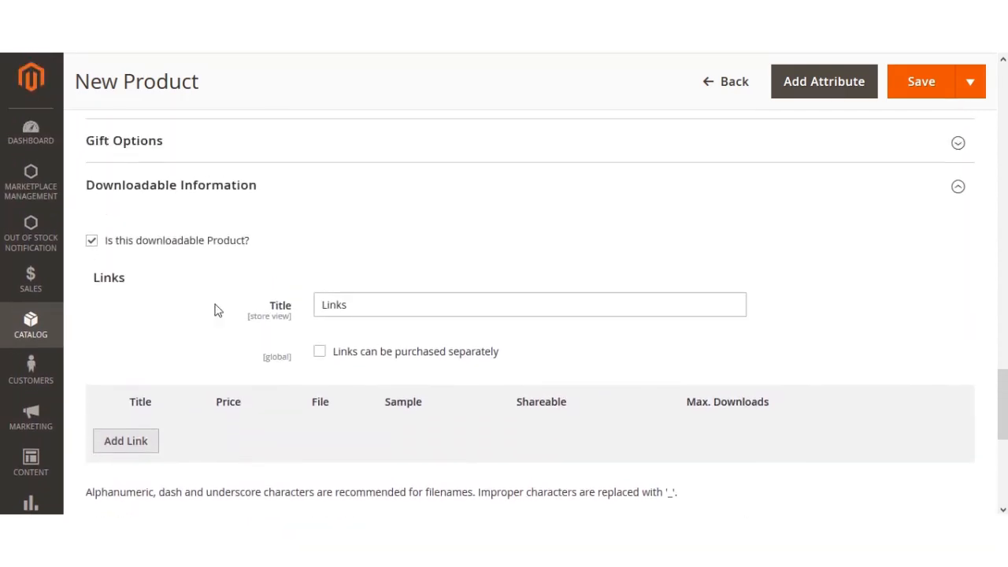
# Add two download links to the product and title the first one Volume 1
pyautogui.tripleClick(386, 319)
pyautogui.scroll(-1, 312, 374)
pyautogui.scroll(-1, 311, 374)
pyautogui.click(146, 302)
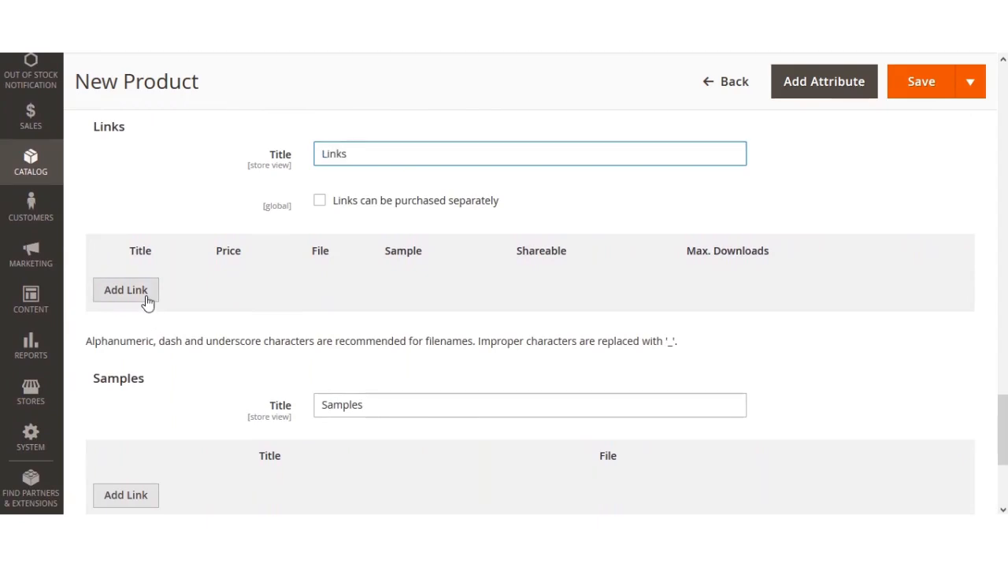
pyautogui.click(146, 300)
pyautogui.click(146, 295)
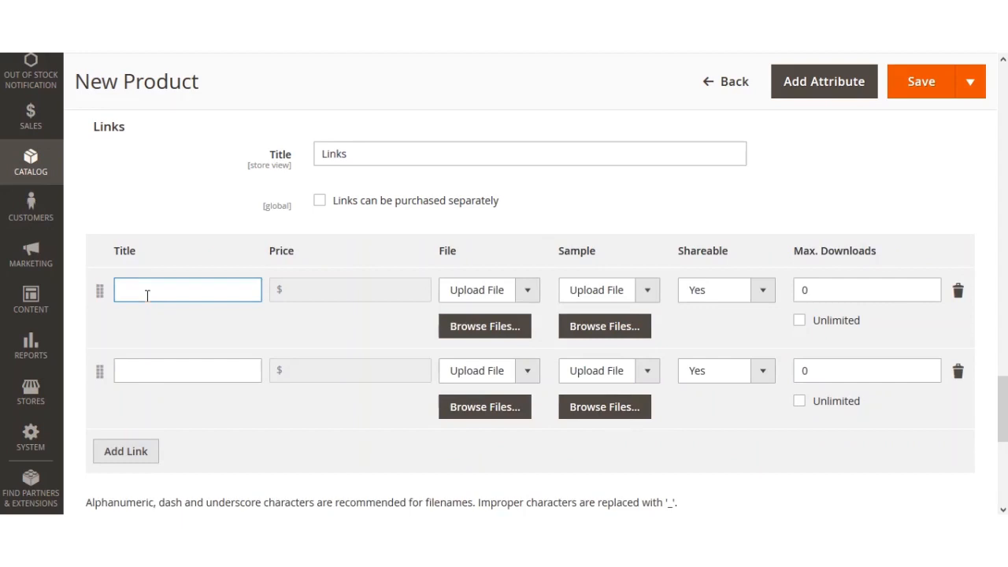
pyautogui.write('Volume 1')
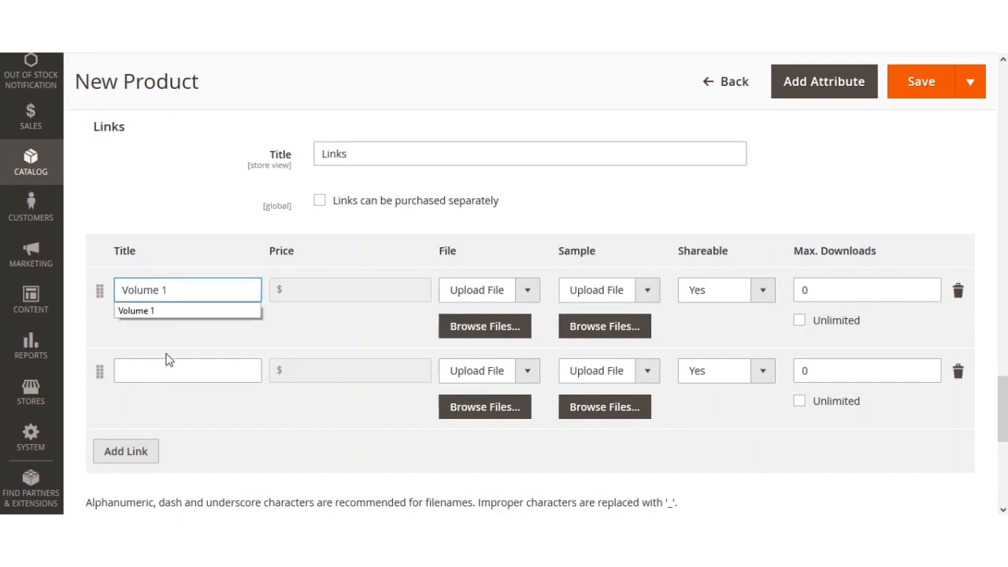
pyautogui.click(167, 363)
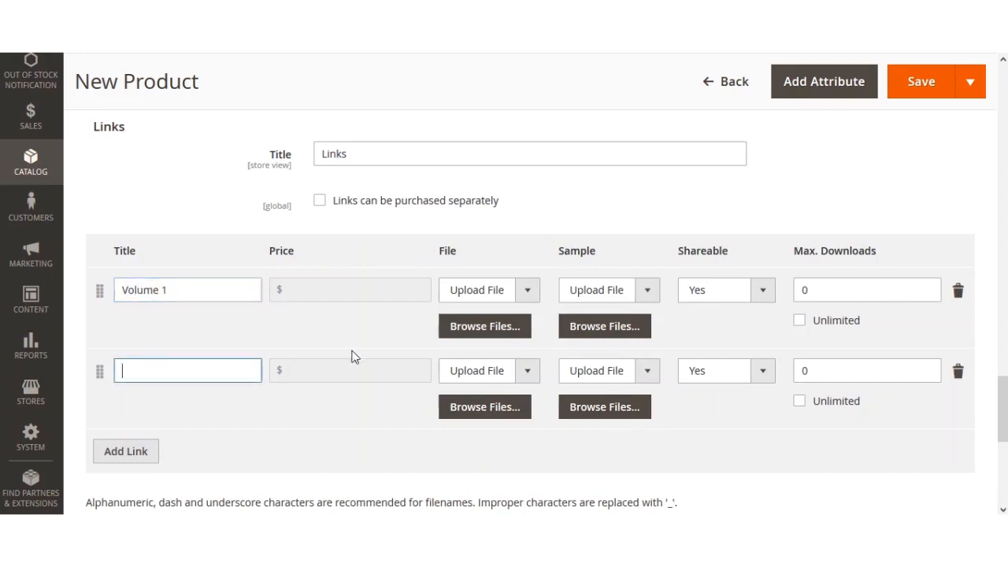
# Upload Buy-Button.pdf from the Downloads folder as the file for the Volume 1 link
pyautogui.click(478, 291)
pyautogui.click(481, 309)
pyautogui.click(490, 334)
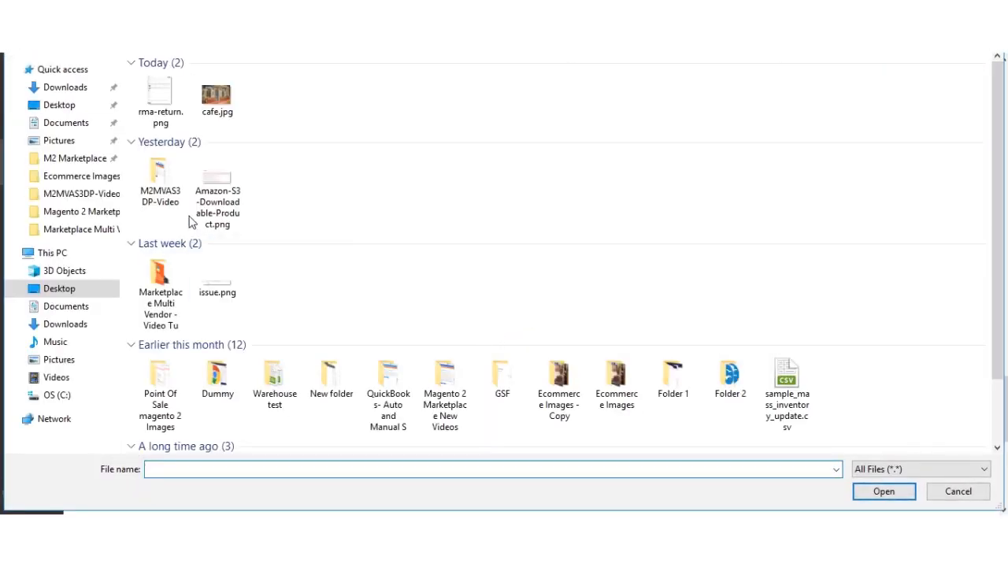
pyautogui.click(76, 124)
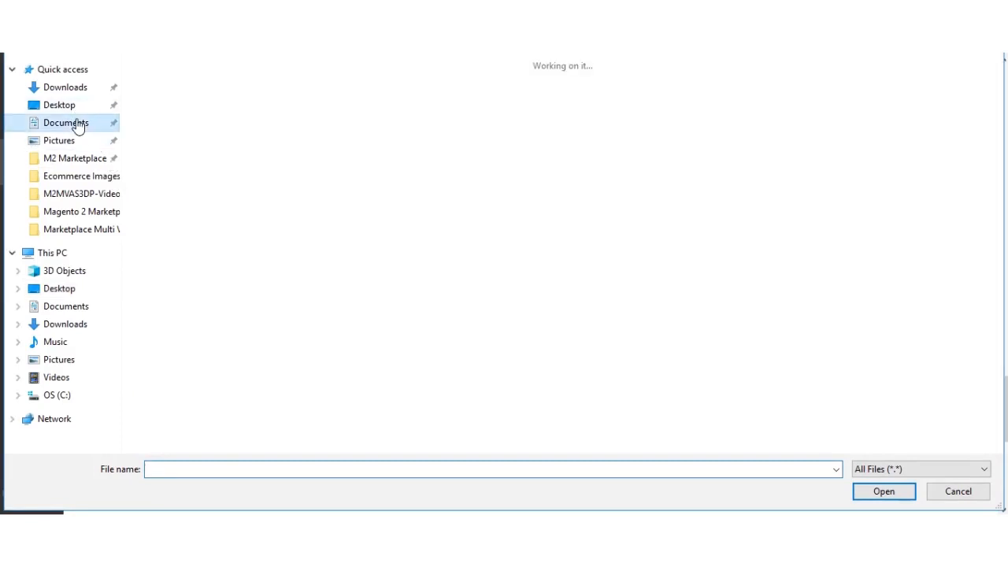
pyautogui.click(65, 88)
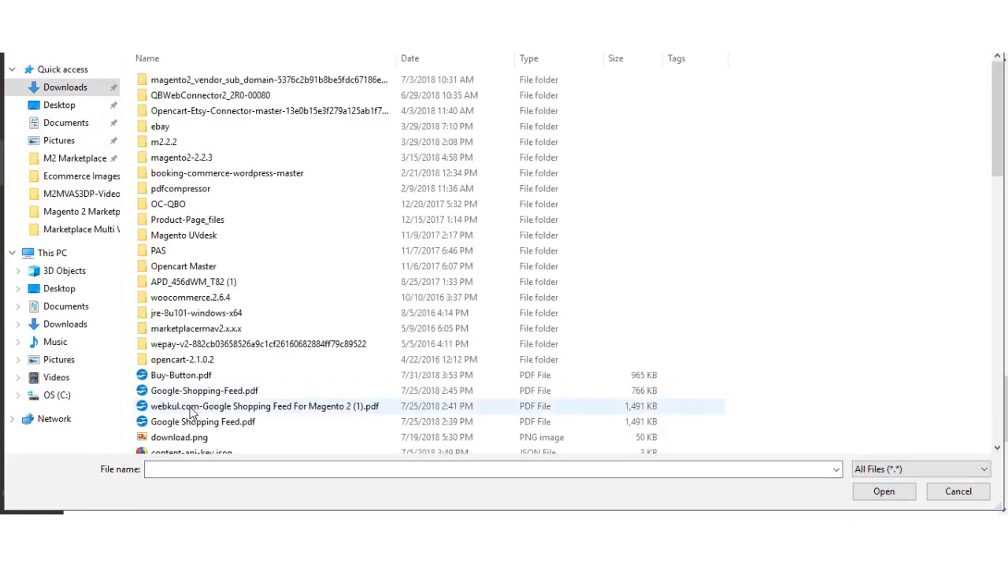
pyautogui.click(198, 381)
pyautogui.doubleClick(199, 381)
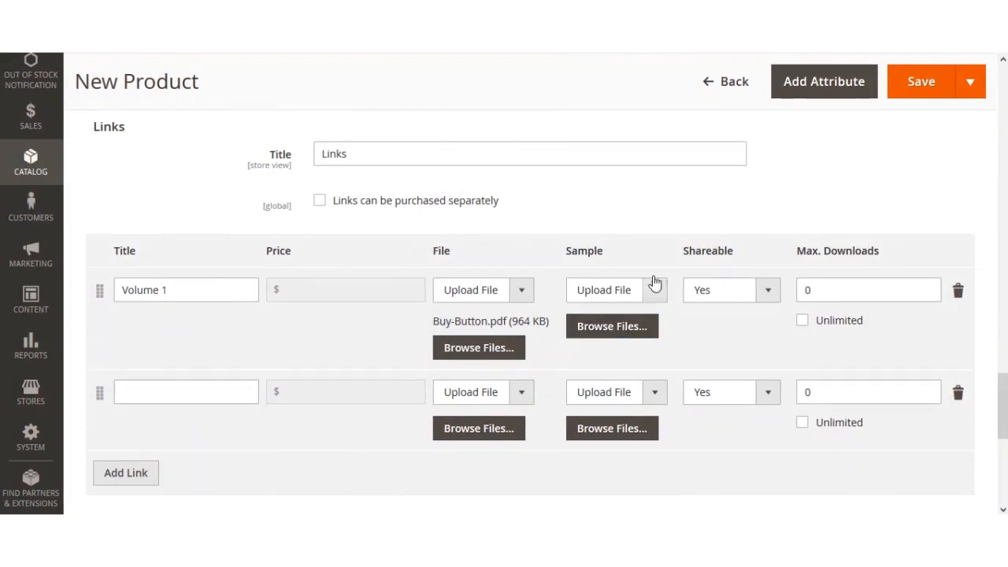
# Set the maximum downloads to 1 for Volume 1 and to unlimited for the second link
pyautogui.moveTo(829, 294); pyautogui.dragTo(794, 303)
pyautogui.write('1')
pyautogui.click(753, 334)
pyautogui.click(801, 425)
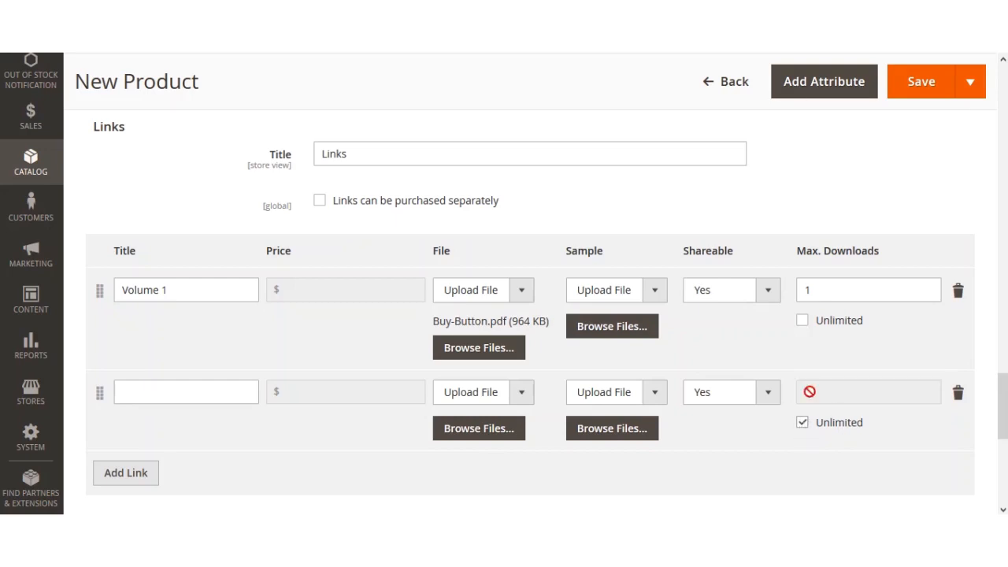
# Title the second download link Volume 2
pyautogui.click(176, 395)
pyautogui.write('Volume')
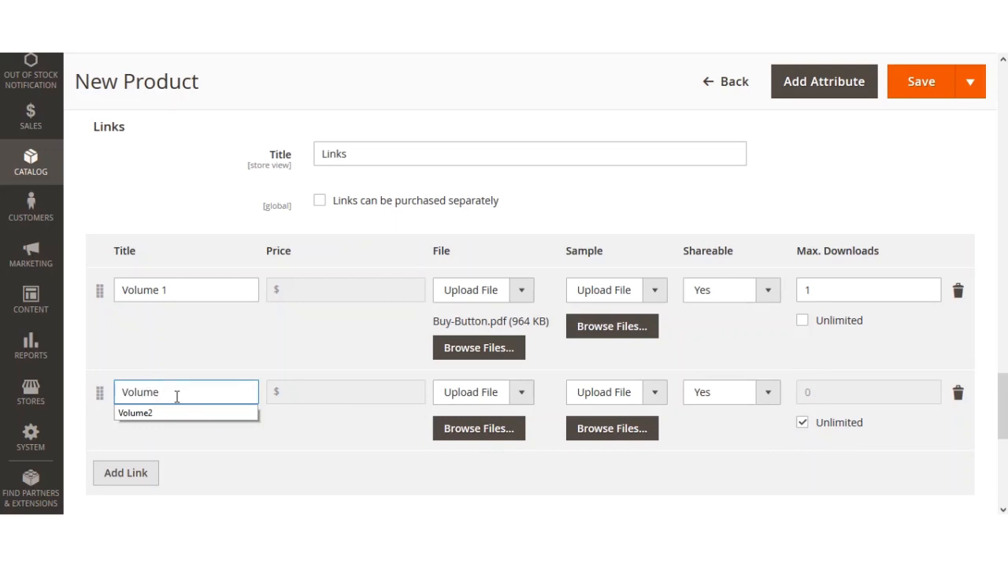
pyautogui.write(' 2')
pyautogui.press('Left')
pyautogui.click(389, 508)
# Upload Google Shopping Feed.pdf as the file for the Volume 2 link
pyautogui.click(520, 394)
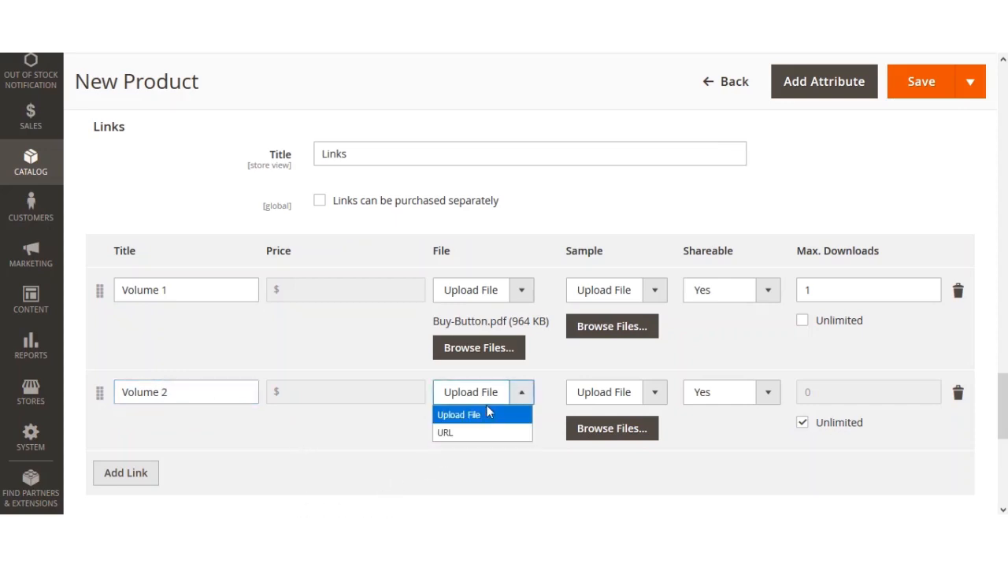
pyautogui.click(489, 415)
pyautogui.click(520, 394)
pyautogui.click(473, 418)
pyautogui.click(472, 427)
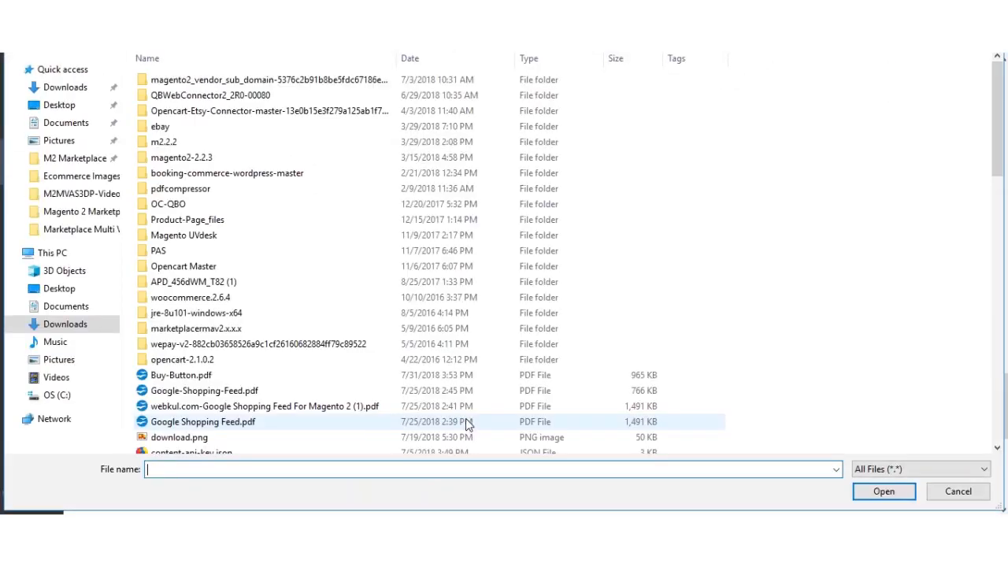
pyautogui.doubleClick(258, 421)
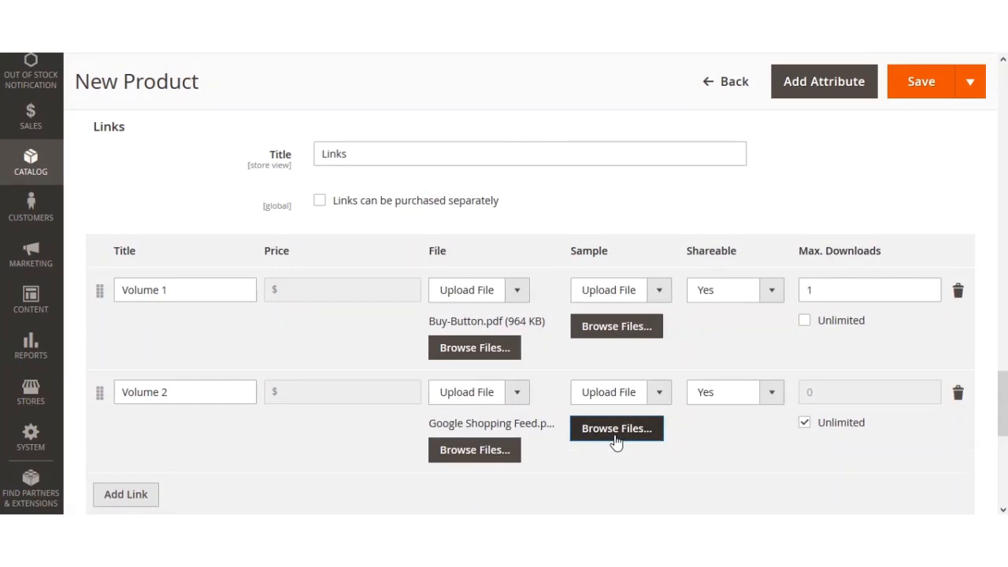
# Save the new downloadable product
pyautogui.scroll(-3, 848, 413)
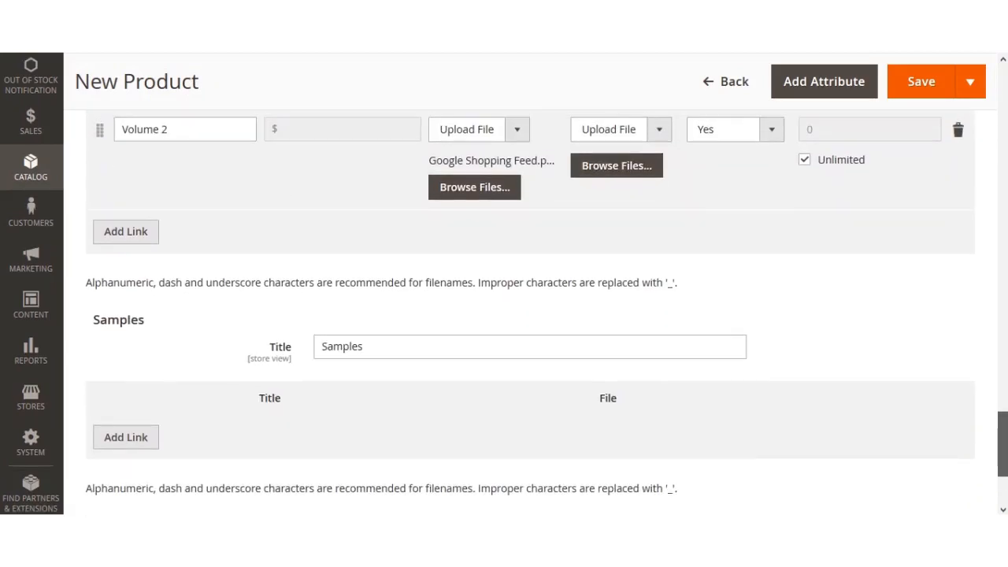
pyautogui.scroll(5, 520, 307)
pyautogui.click(916, 82)
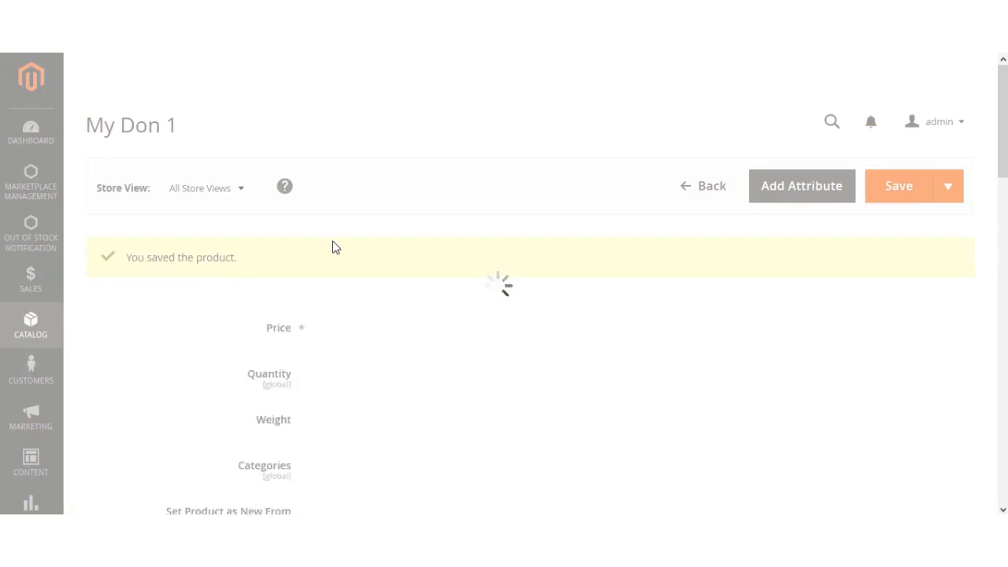
# Review the saved product's category and the file URLs of its download links under Downloadable Information
pyautogui.scroll(-4, 985, 149)
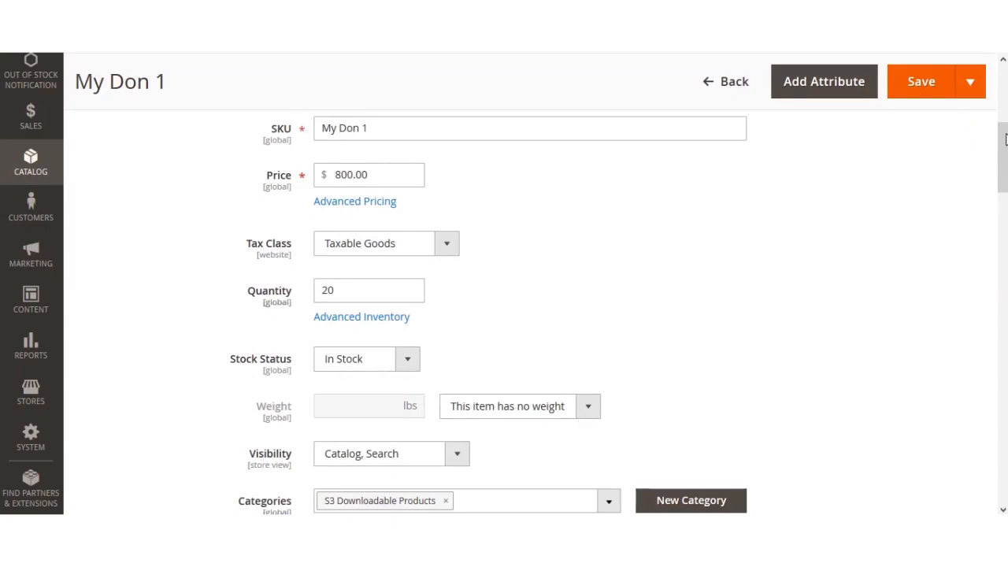
pyautogui.moveTo(1006, 140); pyautogui.dragTo(1006, 170)
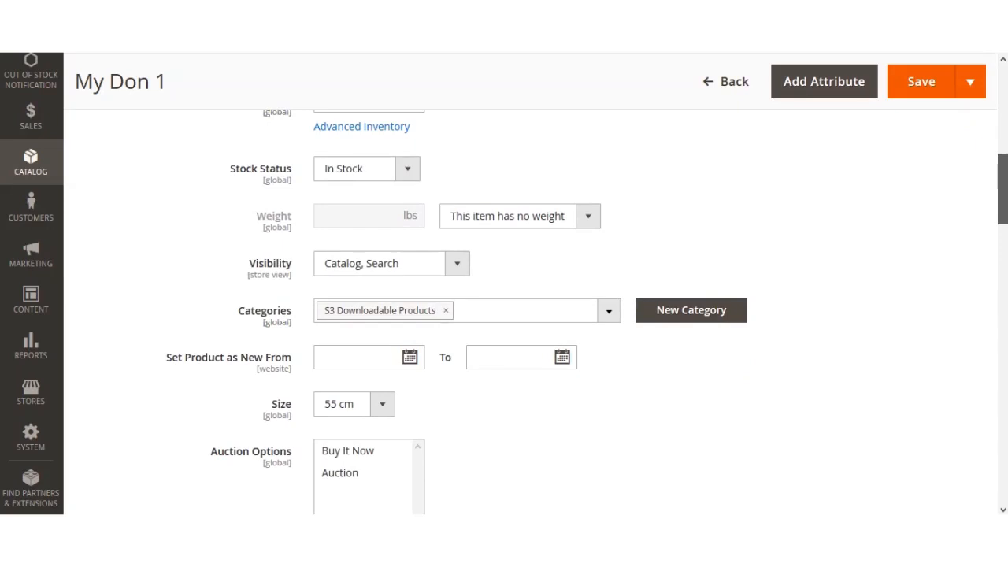
pyautogui.moveTo(1007, 170); pyautogui.dragTo(1004, 365)
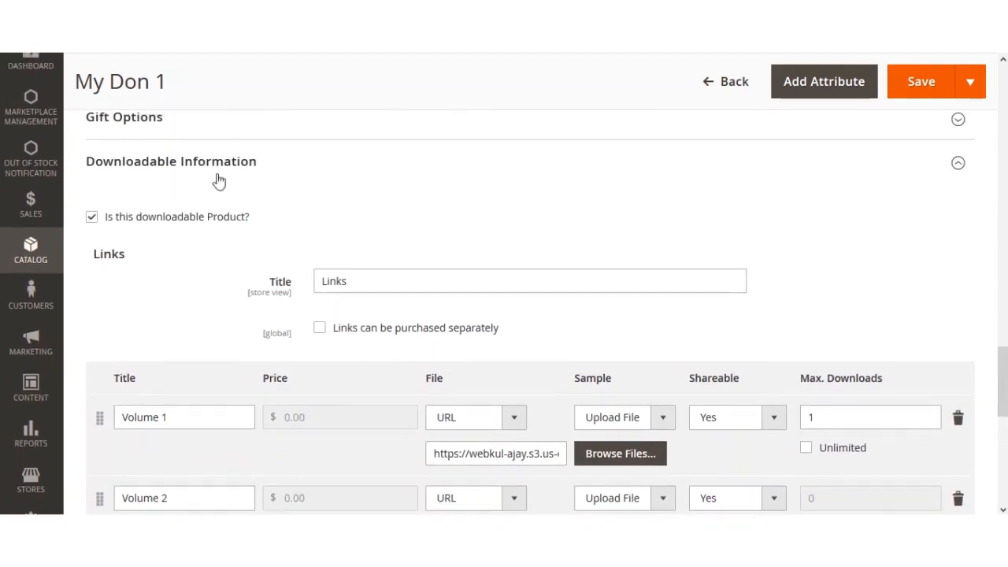
pyautogui.moveTo(87, 166); pyautogui.dragTo(260, 178)
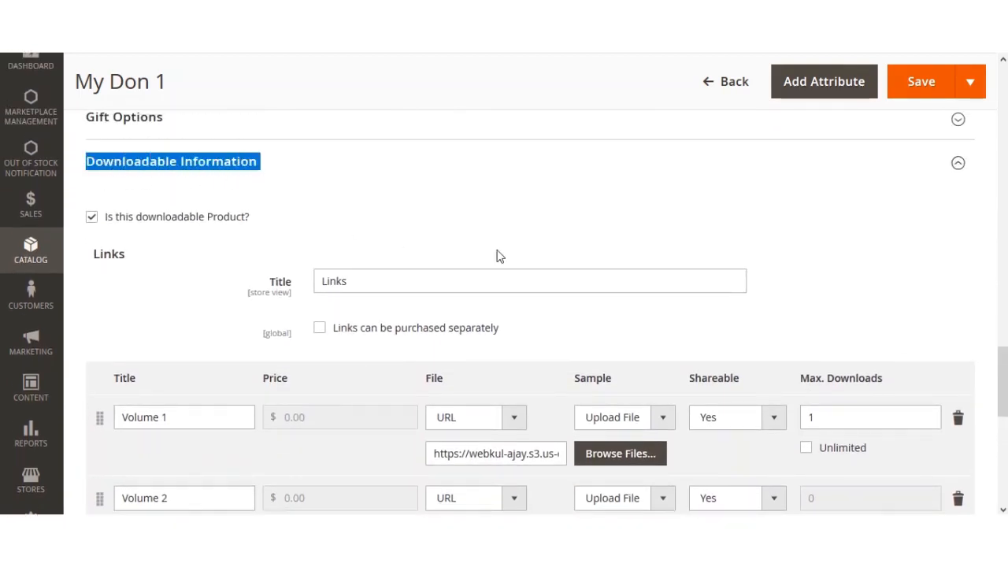
pyautogui.scroll(-2, 657, 283)
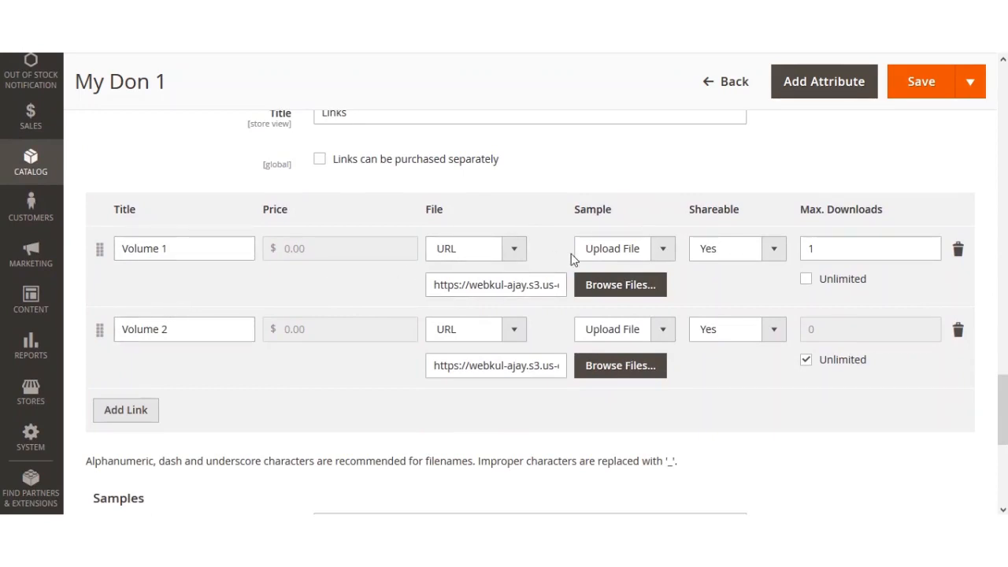
pyautogui.moveTo(435, 291); pyautogui.dragTo(544, 290)
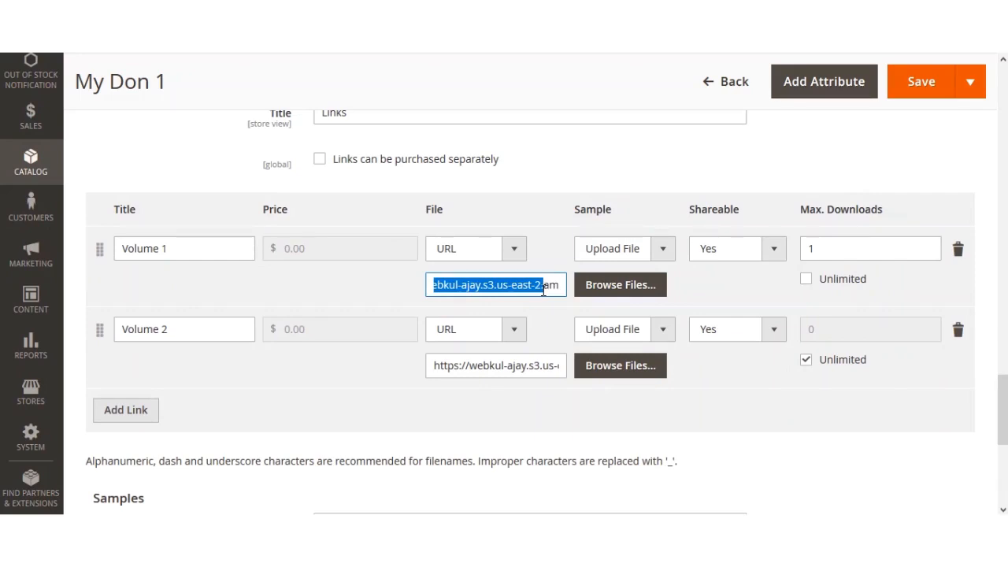
pyautogui.click(606, 438)
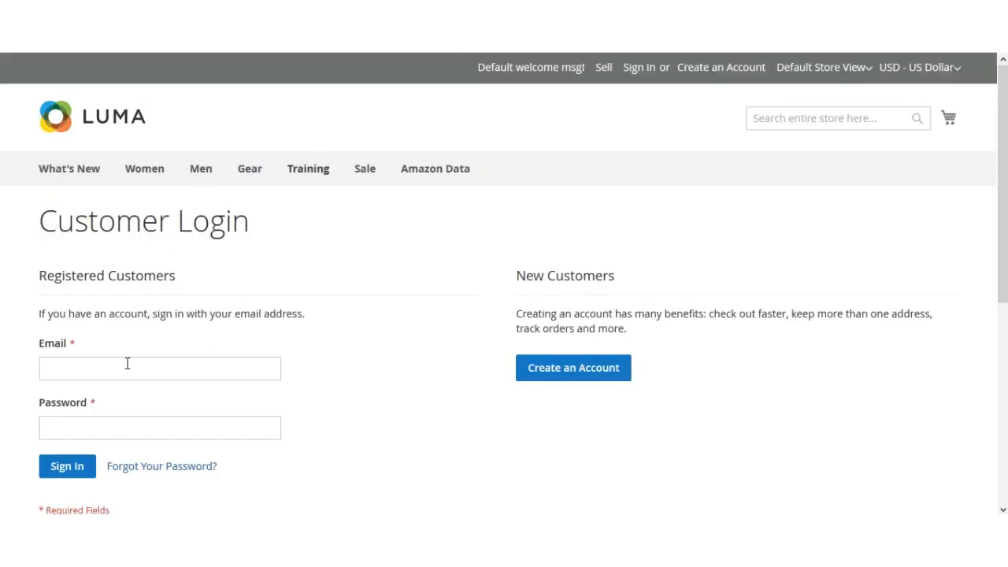
# Sign in to the storefront with the registered customer's e-mail and account password
pyautogui.click(125, 363)
pyautogui.click(114, 433)
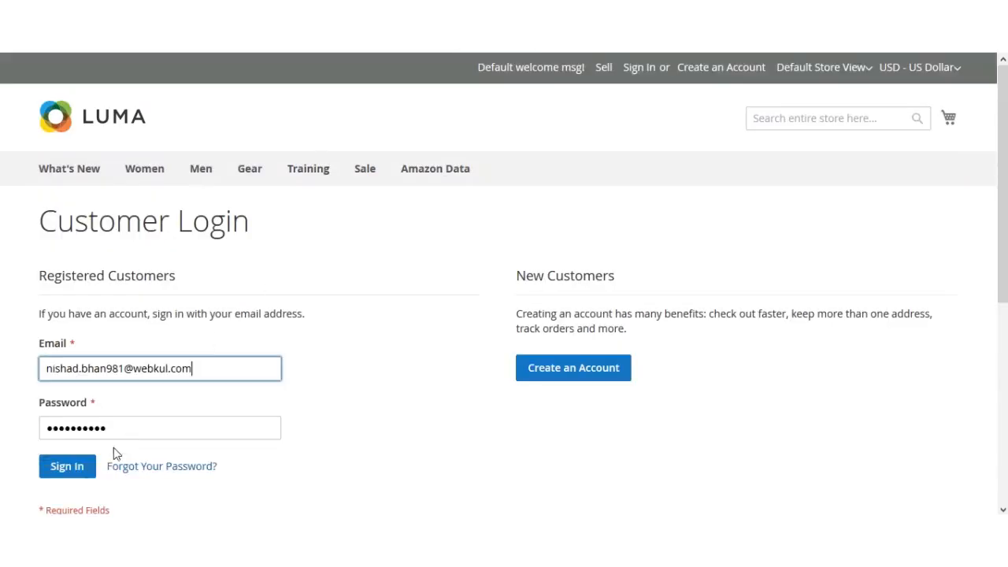
pyautogui.click(77, 475)
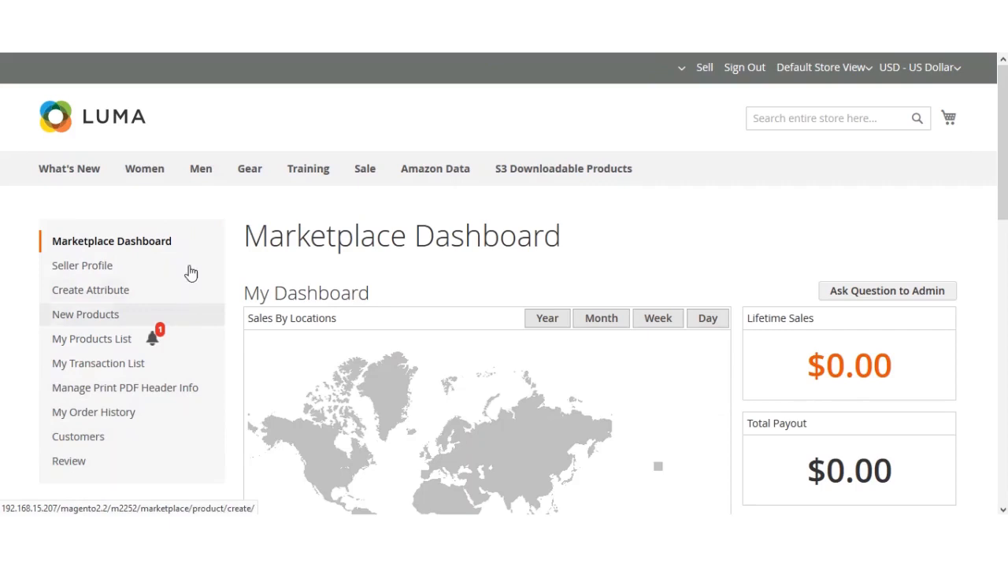
# Start a new marketplace product of type Downloadable from the seller account
pyautogui.scroll(-1, 75, 197)
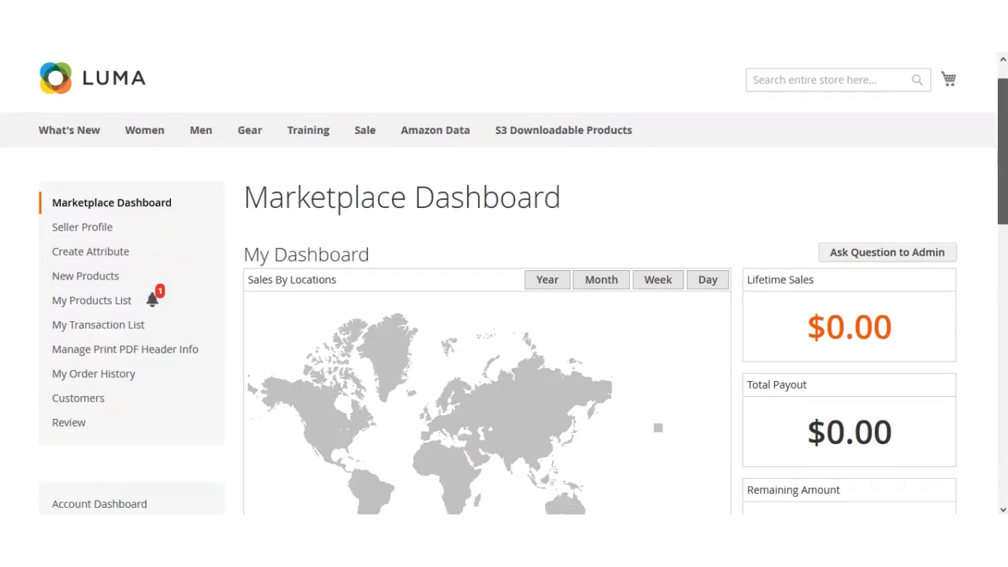
pyautogui.click(109, 285)
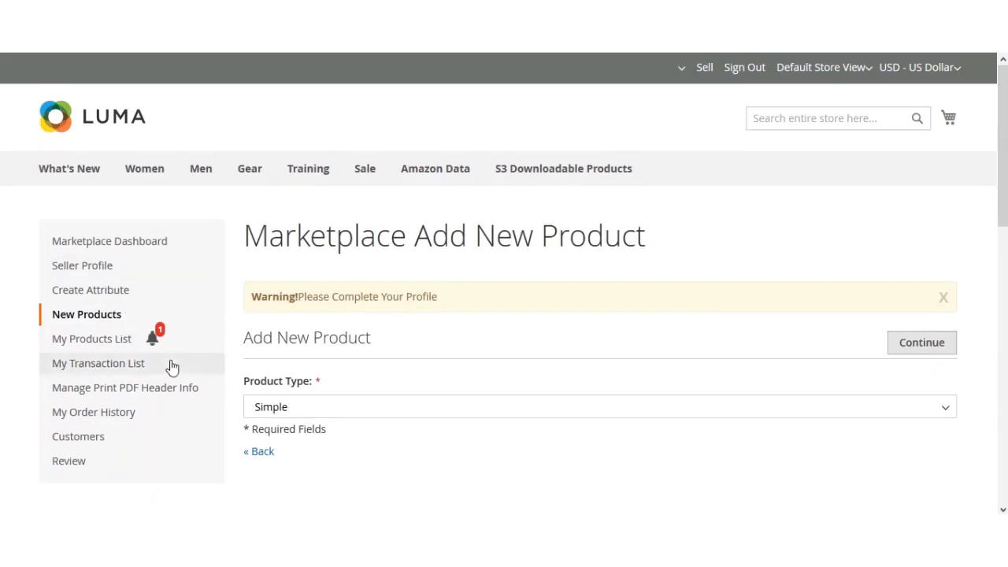
pyautogui.scroll(-4, 787, 196)
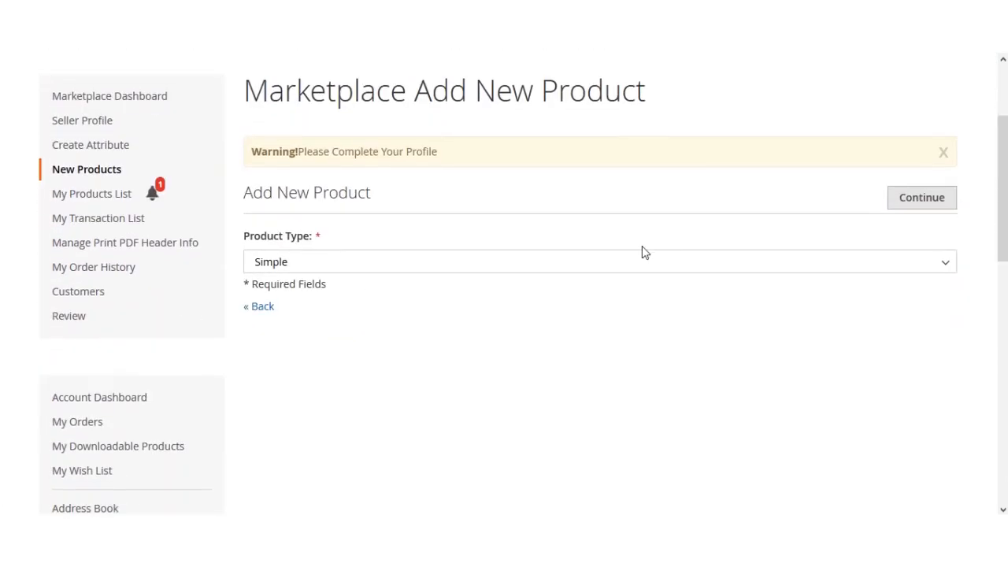
pyautogui.click(322, 261)
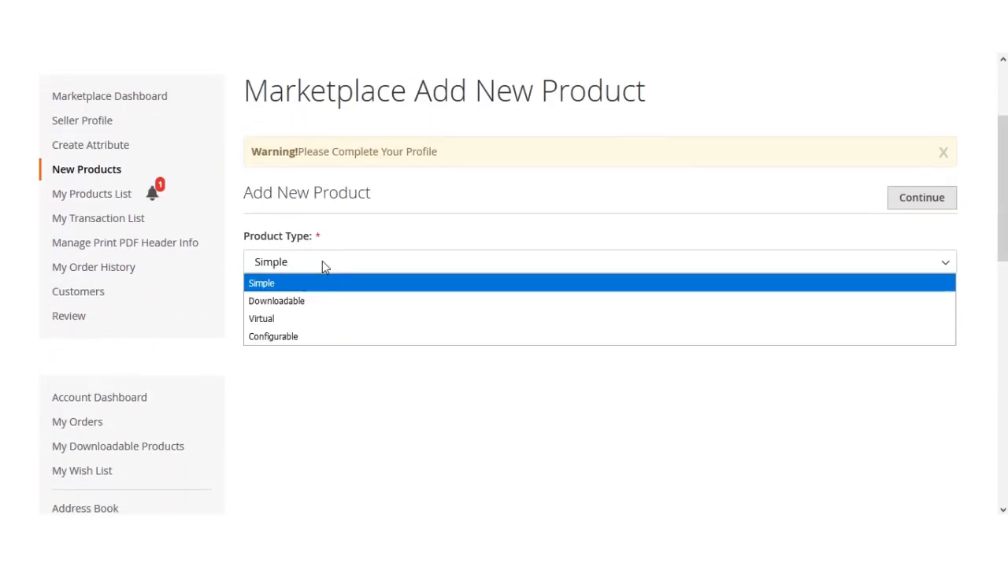
pyautogui.click(314, 308)
pyautogui.click(925, 203)
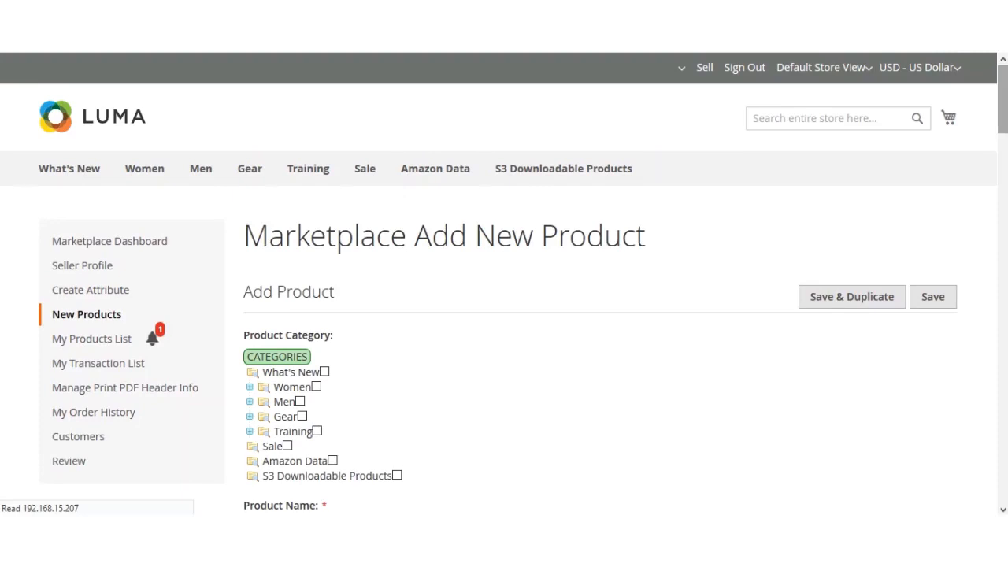
# Assign the product to the S3 Downloadable Products category and name it Down3
pyautogui.scroll(-2, 296, 317)
pyautogui.scroll(-1, 259, 191)
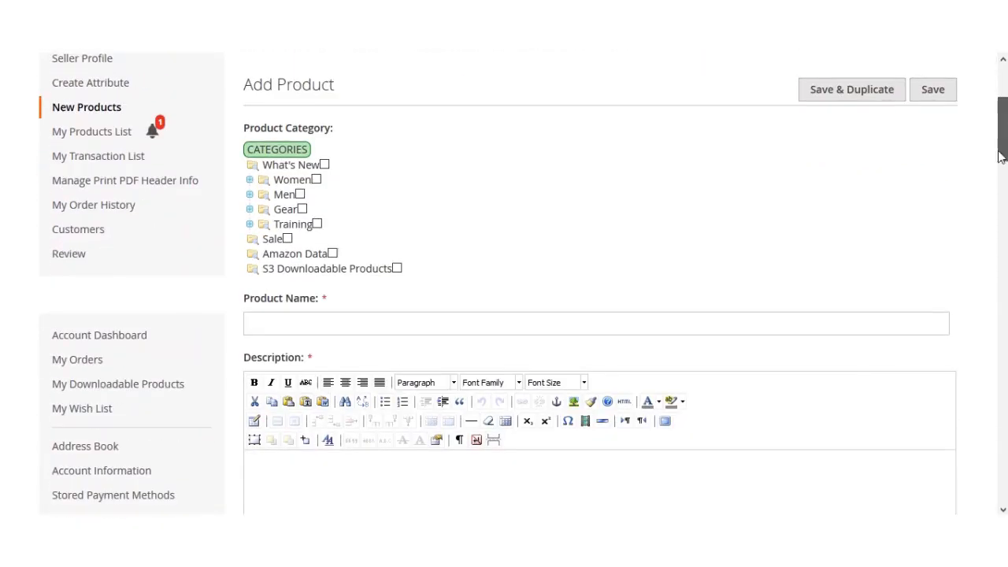
pyautogui.click(397, 269)
pyautogui.click(348, 322)
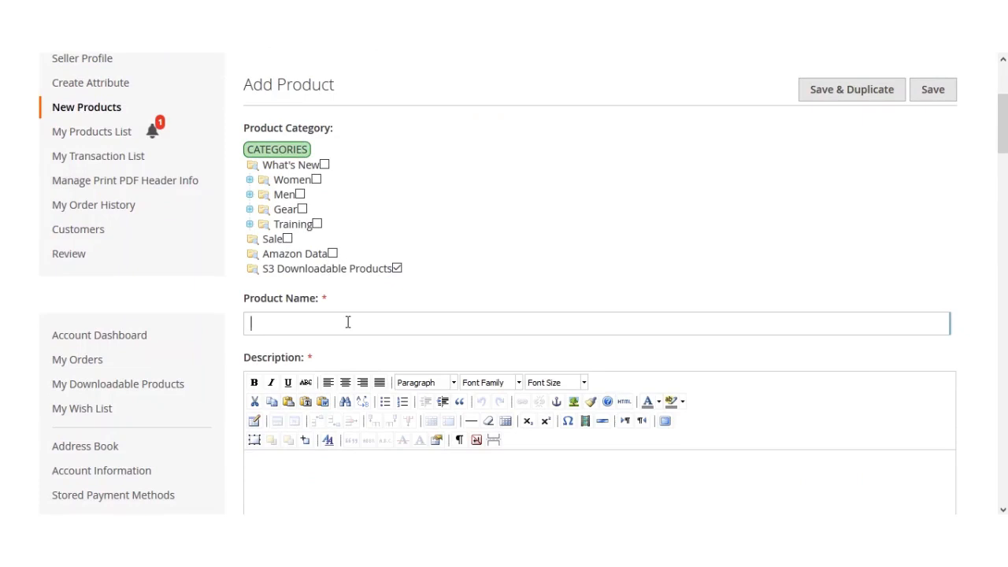
pyautogui.write('Down3')
# Copy the product name Down3 into the short description and the SKU
pyautogui.hotkey('ctrl', 'a')
pyautogui.hotkey('ctrl', 'c')
pyautogui.scroll(-5, 344, 308)
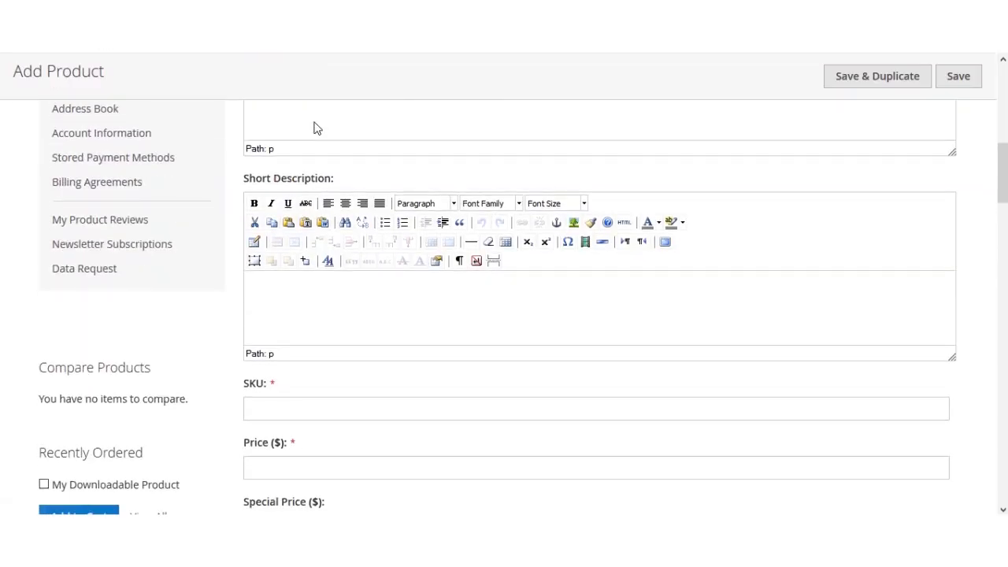
pyautogui.click(284, 336)
pyautogui.scroll(4, 294, 320)
pyautogui.scroll(-3, 299, 370)
pyautogui.click(282, 319)
pyautogui.hotkey('ctrl', 'v')
pyautogui.click(294, 409)
pyautogui.hotkey('ctrl', 'v')
# Set the product price to 3000 and the stock to 20
pyautogui.scroll(-3, 272, 246)
pyautogui.click(273, 222)
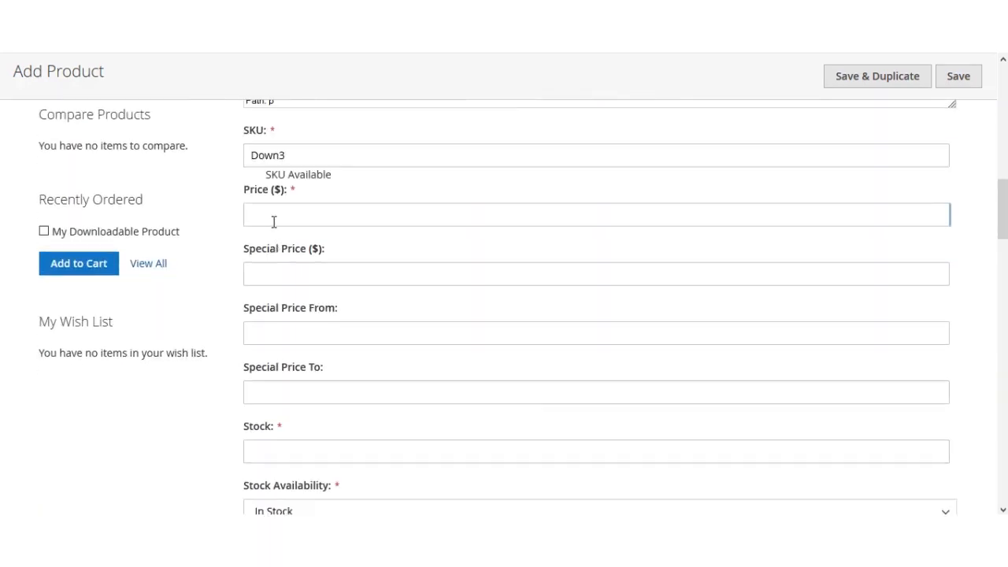
pyautogui.write('3000')
pyautogui.scroll(-3, 357, 378)
pyautogui.click(335, 284)
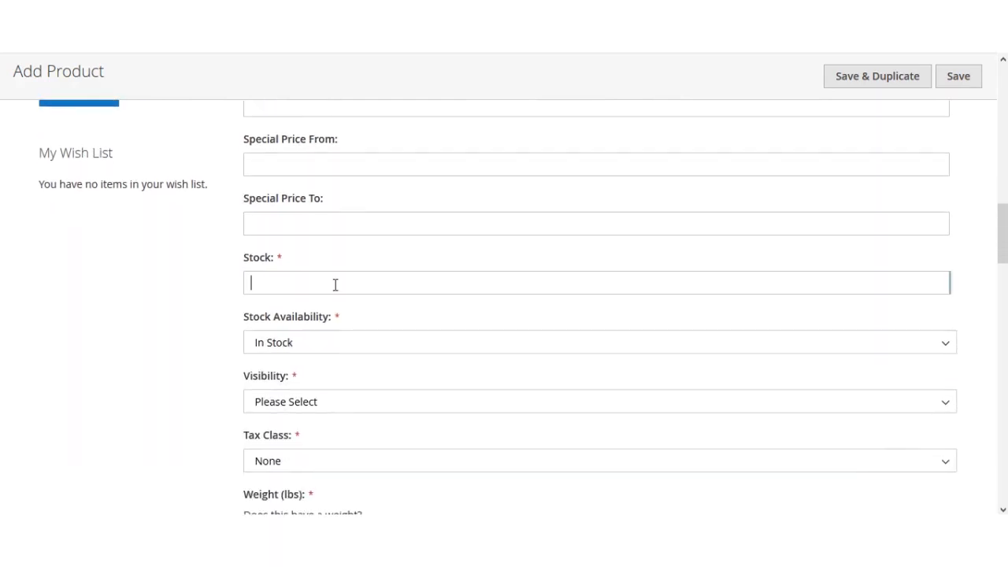
pyautogui.write('20')
# Keep the stock availability at In Stock and choose the product's visibility
pyautogui.click(189, 335)
pyautogui.click(326, 350)
pyautogui.click(174, 387)
pyautogui.scroll(-3, 247, 405)
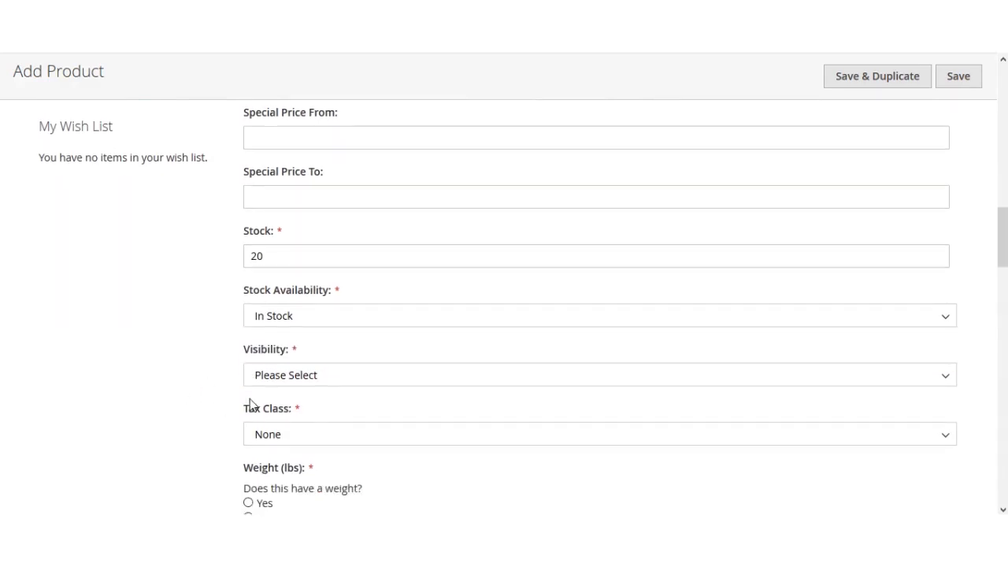
pyautogui.click(311, 243)
pyautogui.click(309, 309)
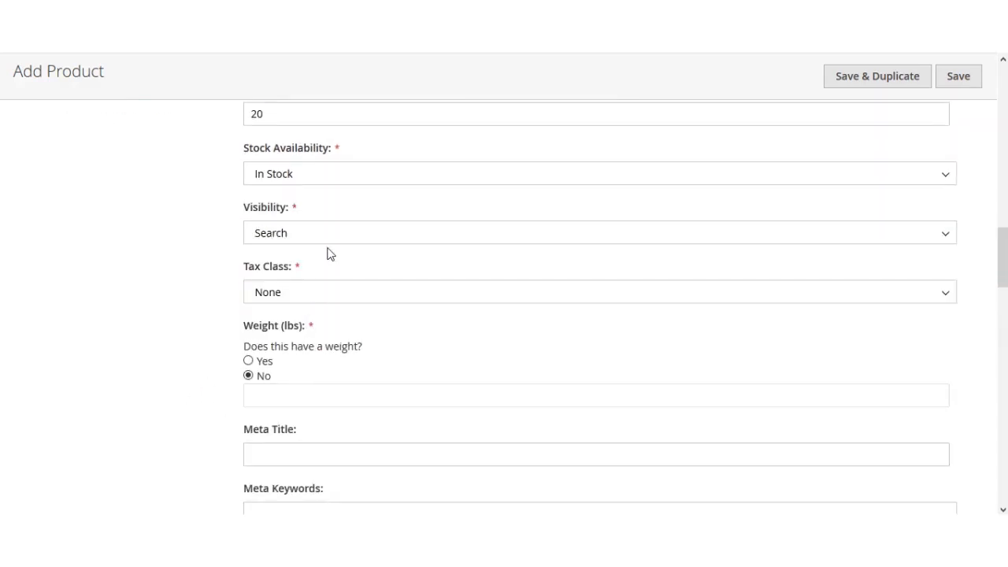
pyautogui.click(327, 240)
pyautogui.click(319, 325)
# Fill the meta title, meta keywords and meta description with the copied text Down3
pyautogui.scroll(-2, 189, 406)
pyautogui.click(307, 290)
pyautogui.hotkey('ctrl', 'v')
pyautogui.click(326, 378)
pyautogui.hotkey('ctrl', 'v')
pyautogui.click(326, 460)
pyautogui.hotkey('ctrl', 'v')
# Upload the photo of the café front as the product image
pyautogui.scroll(-5, 327, 460)
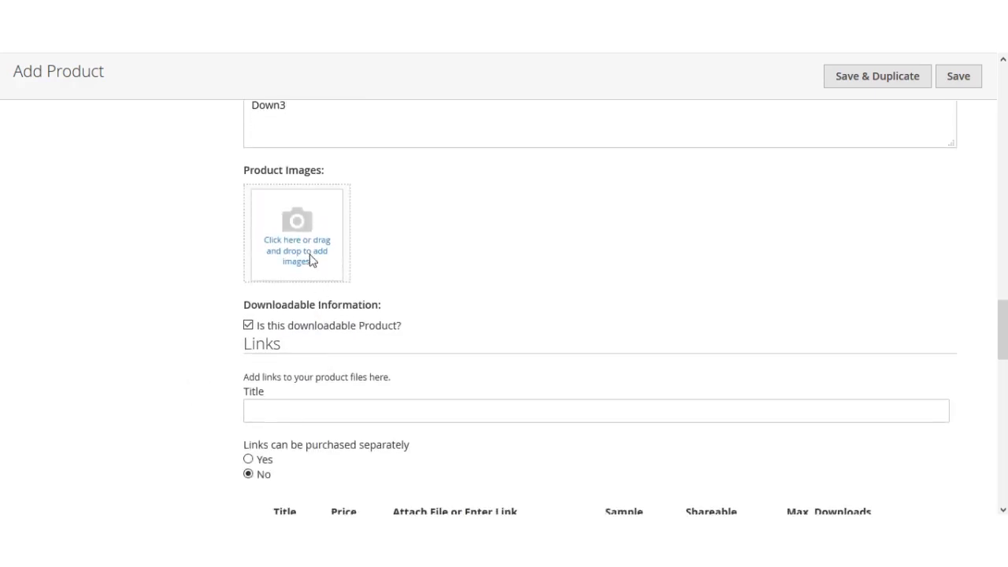
pyautogui.click(310, 259)
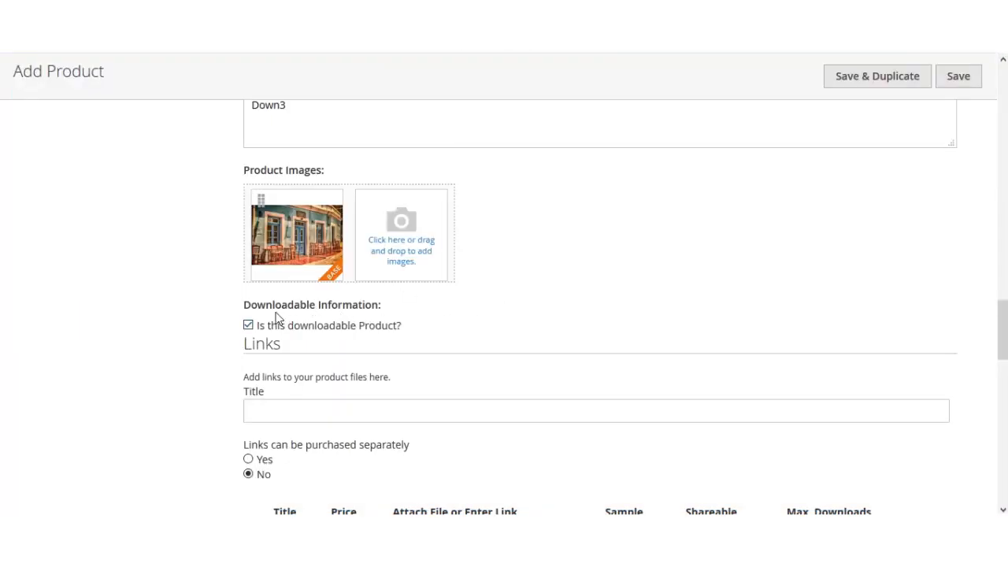
pyautogui.moveTo(271, 304); pyautogui.dragTo(376, 302)
pyautogui.click(346, 306)
pyautogui.moveTo(246, 313); pyautogui.dragTo(294, 306)
pyautogui.click(270, 304)
# Title the product's download links section "Download now!!"
pyautogui.scroll(-2, 428, 315)
pyautogui.click(281, 242)
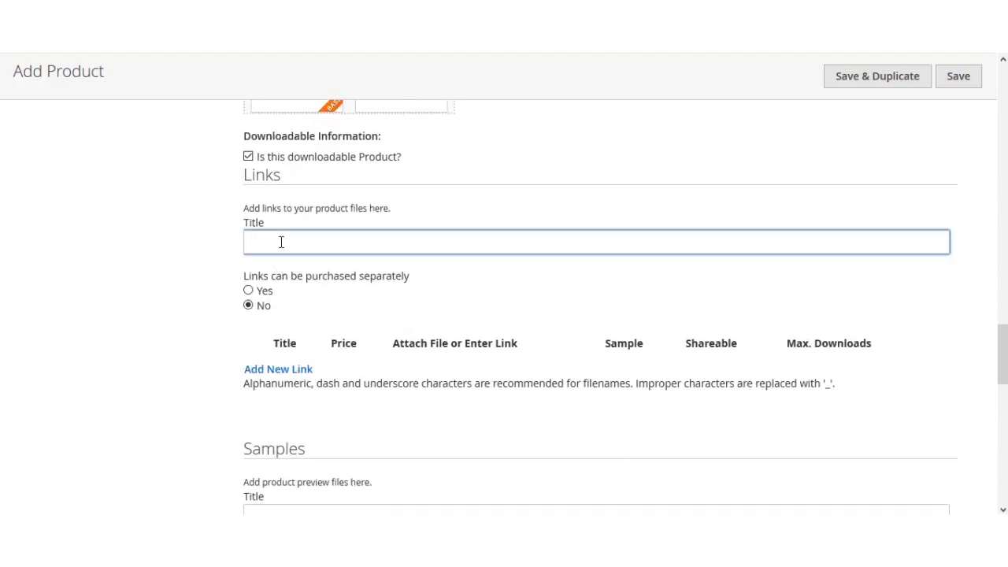
pyautogui.write('Download now')
# Add a download link titled Volume 2 with the file Google-Shopping-Feed.pdf and a maximum of 2 downloads
pyautogui.scroll(-2, 260, 401)
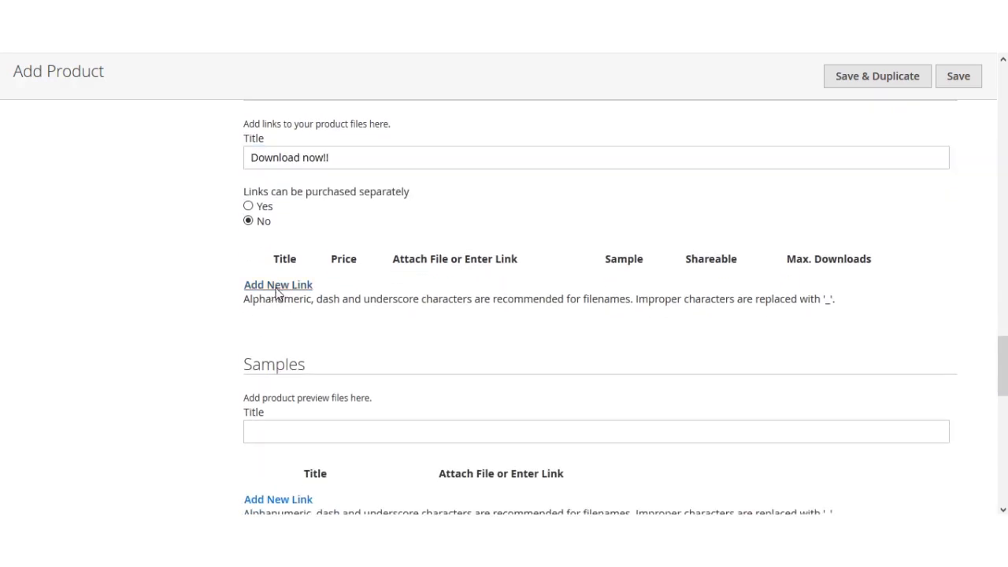
pyautogui.click(277, 289)
pyautogui.click(321, 293)
pyautogui.write('Volume')
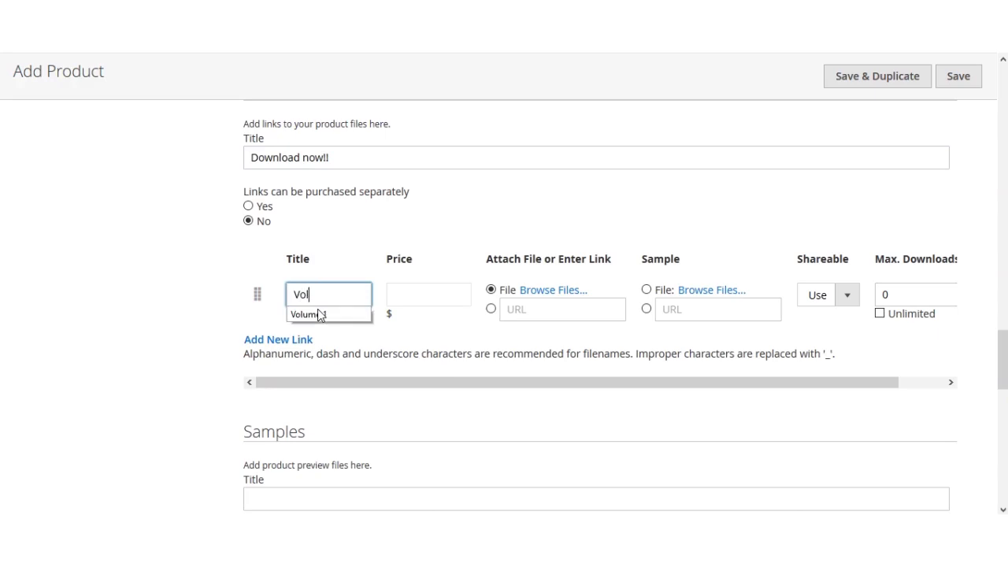
pyautogui.write(' 2')
pyautogui.click(553, 291)
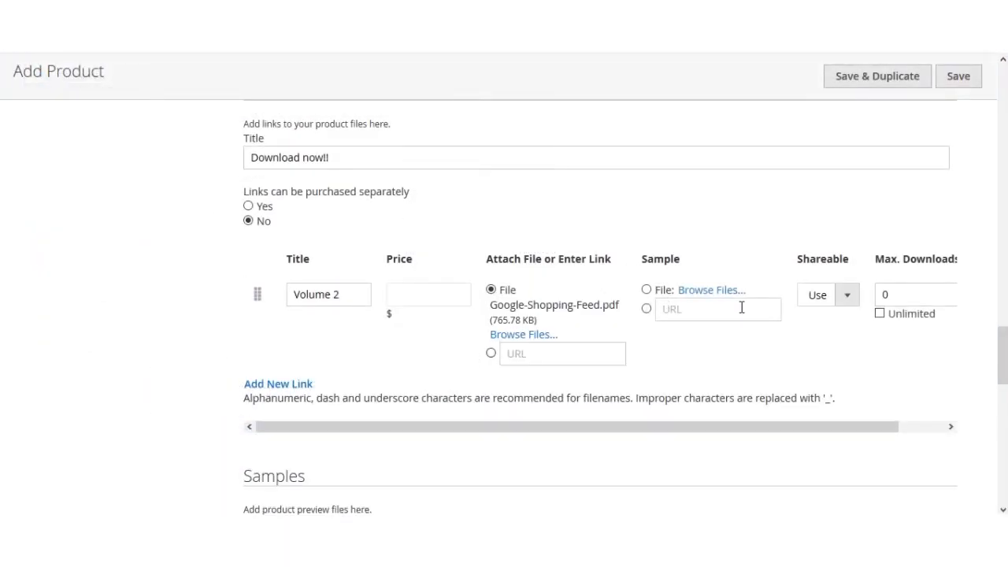
pyautogui.doubleClick(886, 294)
pyautogui.write('2')
# Add a second download link titled Voulume 2 with the file Google Shopping Feed.pdf and unlimited downloads
pyautogui.scroll(-2, 536, 342)
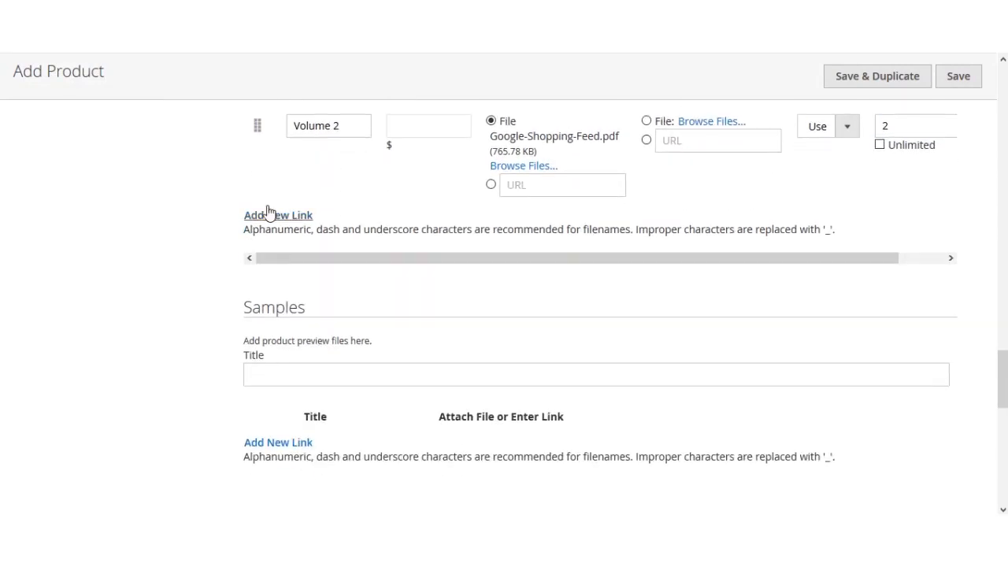
pyautogui.click(267, 214)
pyautogui.click(322, 224)
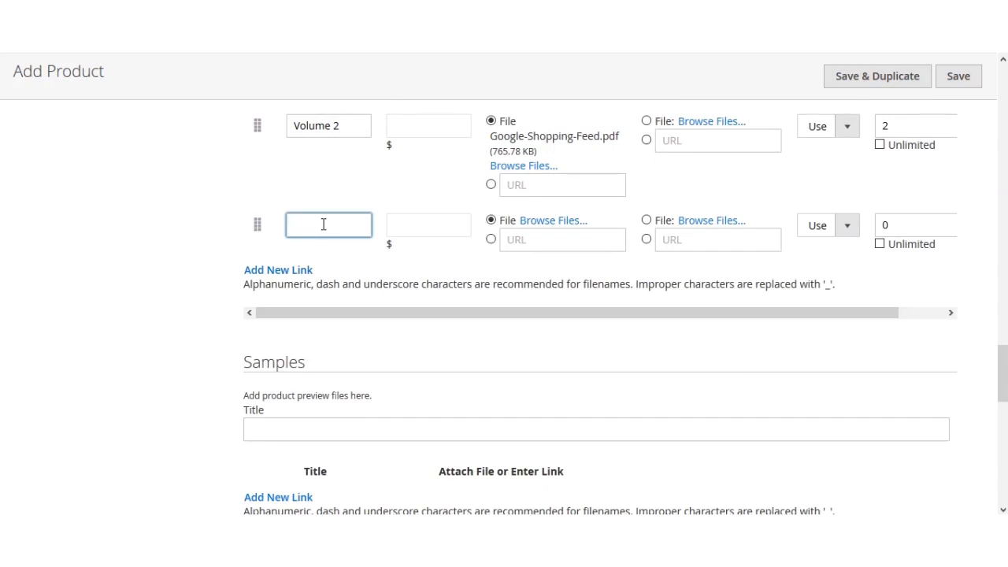
pyautogui.write('Voulume 2')
pyautogui.click(544, 225)
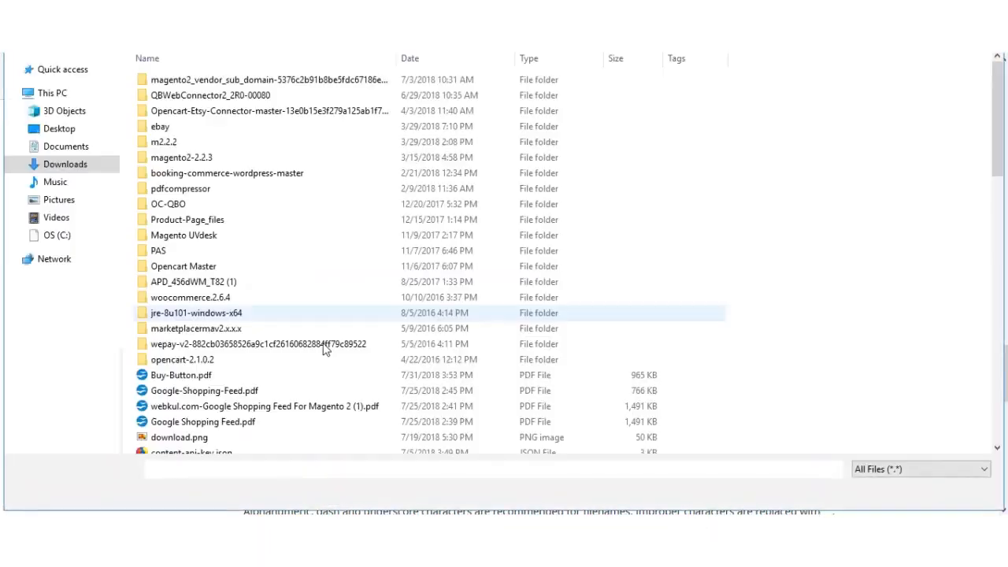
pyautogui.doubleClick(315, 423)
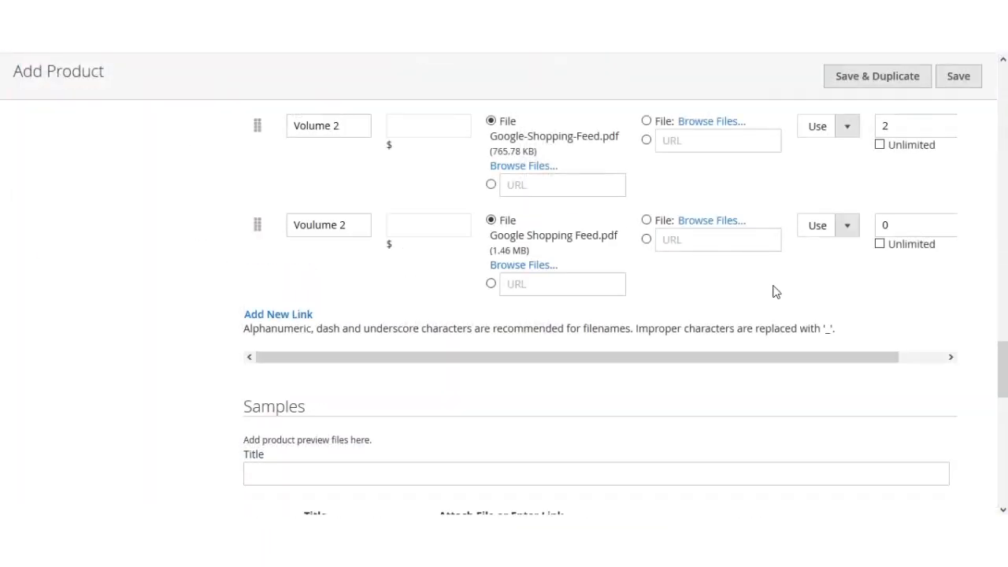
pyautogui.moveTo(887, 226); pyautogui.dragTo(873, 228)
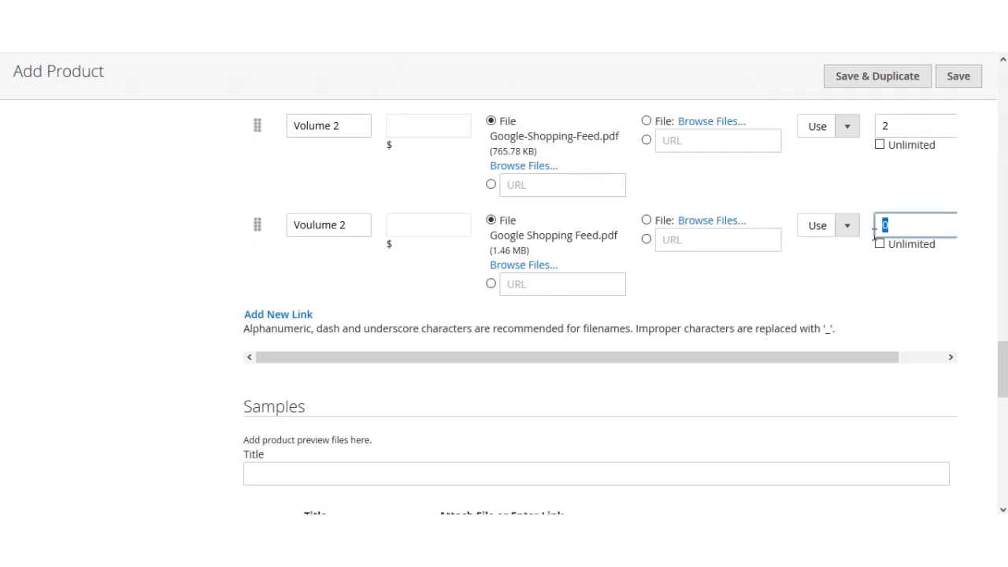
pyautogui.click(878, 244)
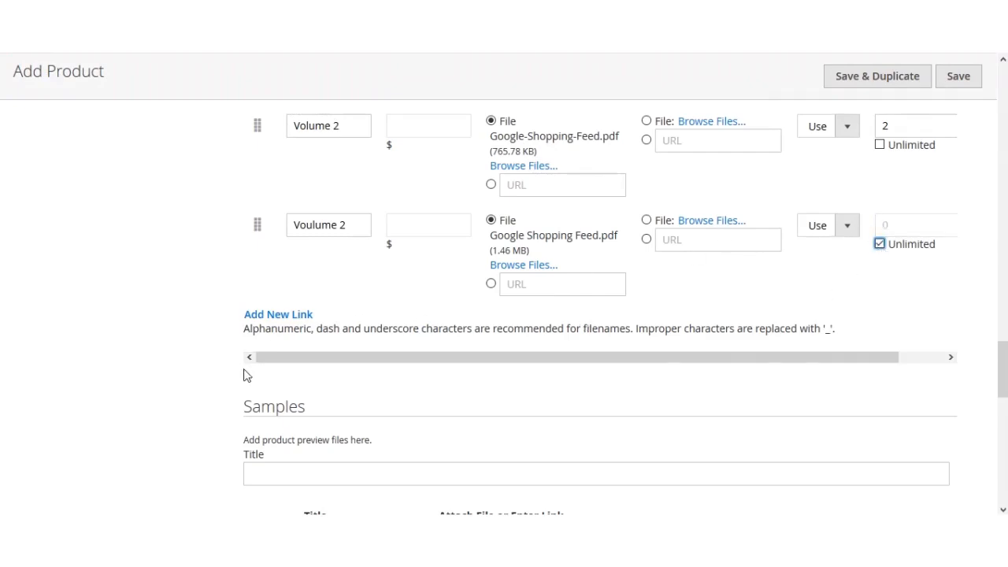
# Save the new marketplace product Down3
pyautogui.scroll(15, 599, 307)
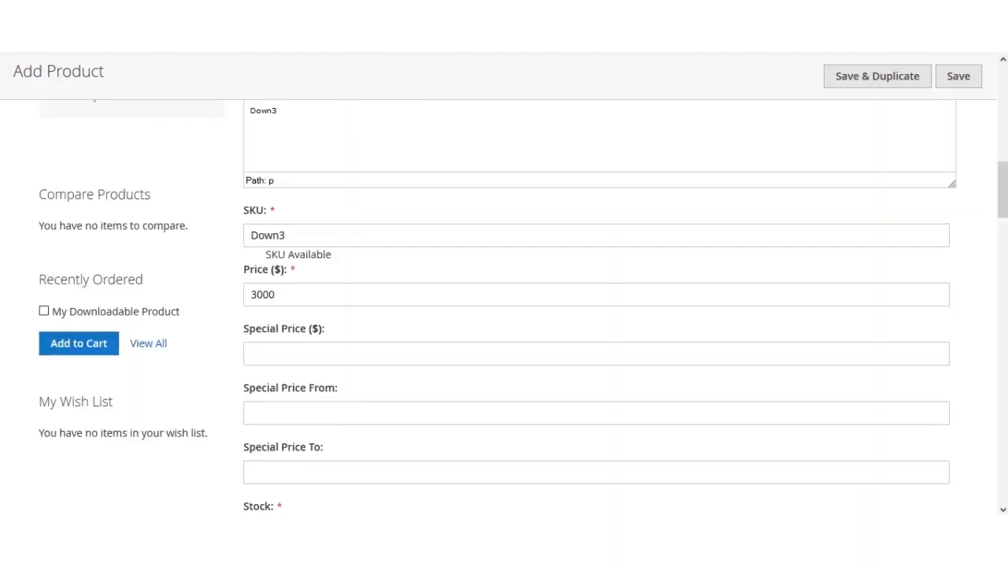
pyautogui.click(956, 85)
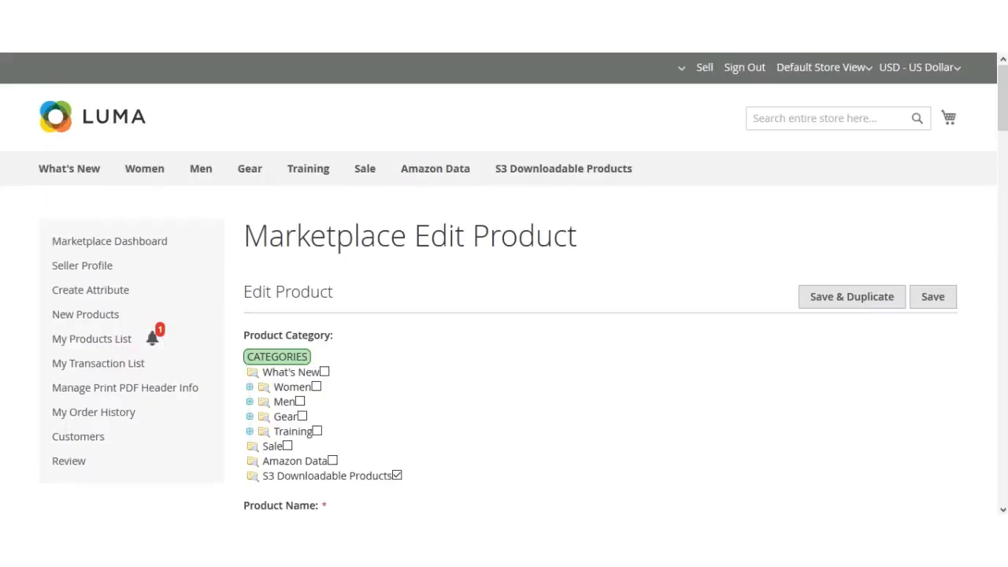
# Review the saved product's download links and inspect the file URL of the Volume 2 link
pyautogui.moveTo(1003, 120); pyautogui.dragTo(1004, 396)
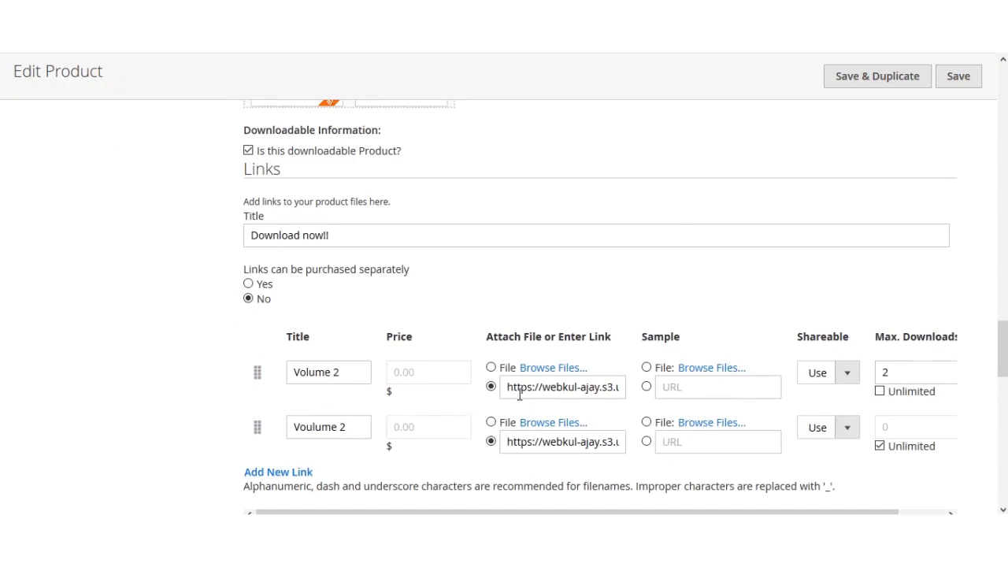
pyautogui.moveTo(508, 392); pyautogui.dragTo(620, 388)
pyautogui.click(605, 470)
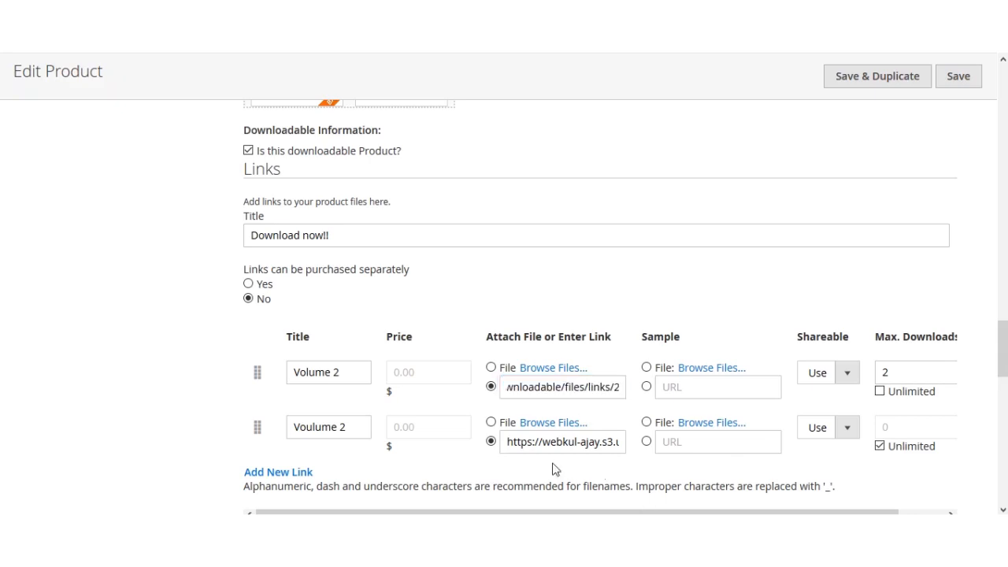